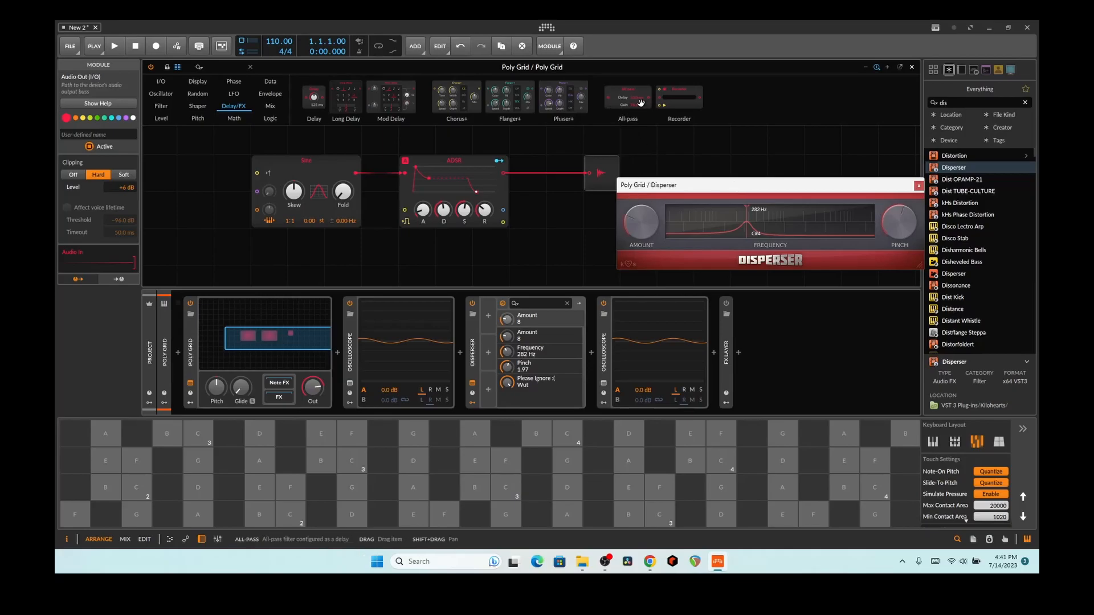
Add an All-pass module to the Poly Grid below the ADSR module.
drag(624, 105, 558, 247)
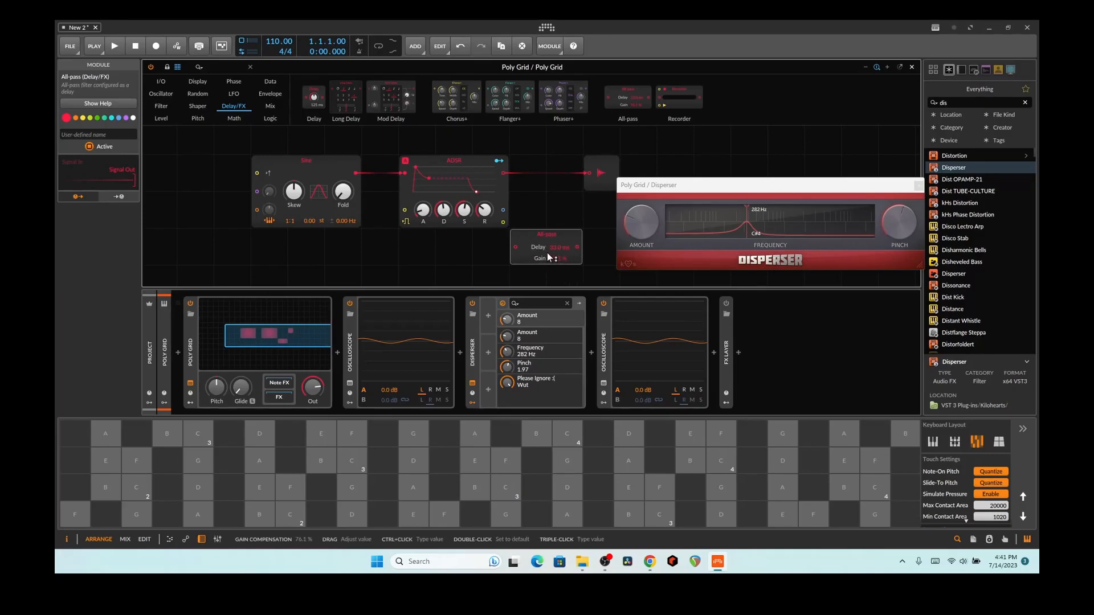
Raise the Disperser's frequency to 380 Hz and audition a D note through it.
drag(746, 229, 755, 229)
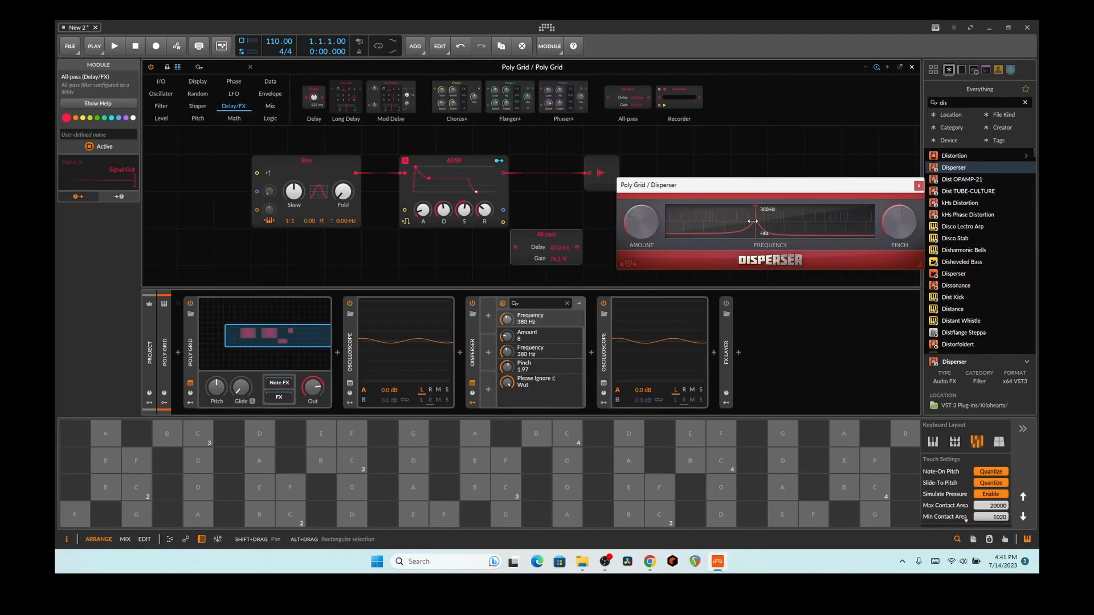
click(259, 433)
click(412, 458)
click(567, 487)
click(720, 515)
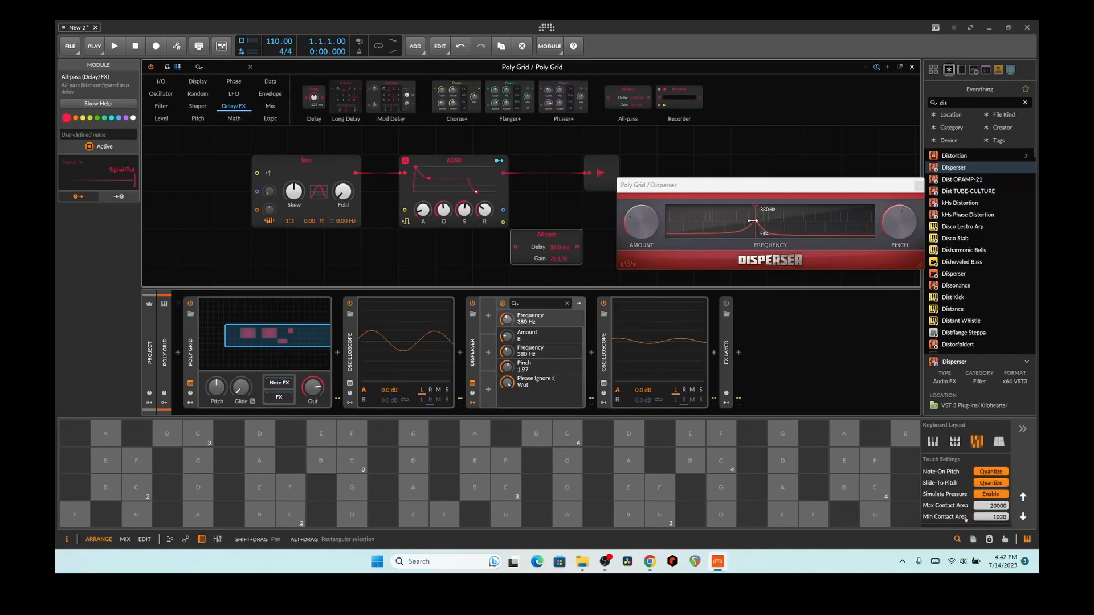
Audition a C3 note while moving the Disperser's frequency, and leave it at 126 Hz.
click(198, 433)
click(352, 460)
click(506, 488)
click(659, 514)
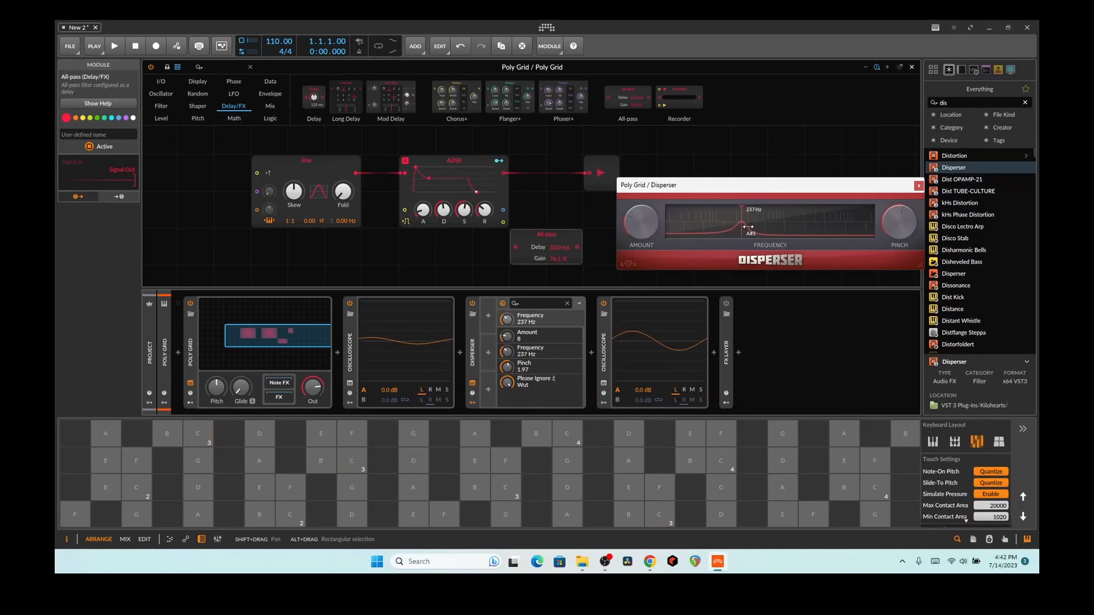
drag(747, 227, 751, 233)
mouse_move(752, 227)
mouse_down()
mouse_move(684, 226)
mouse_move(771, 228)
mouse_move(722, 234)
mouse_move(738, 235)
mouse_up()
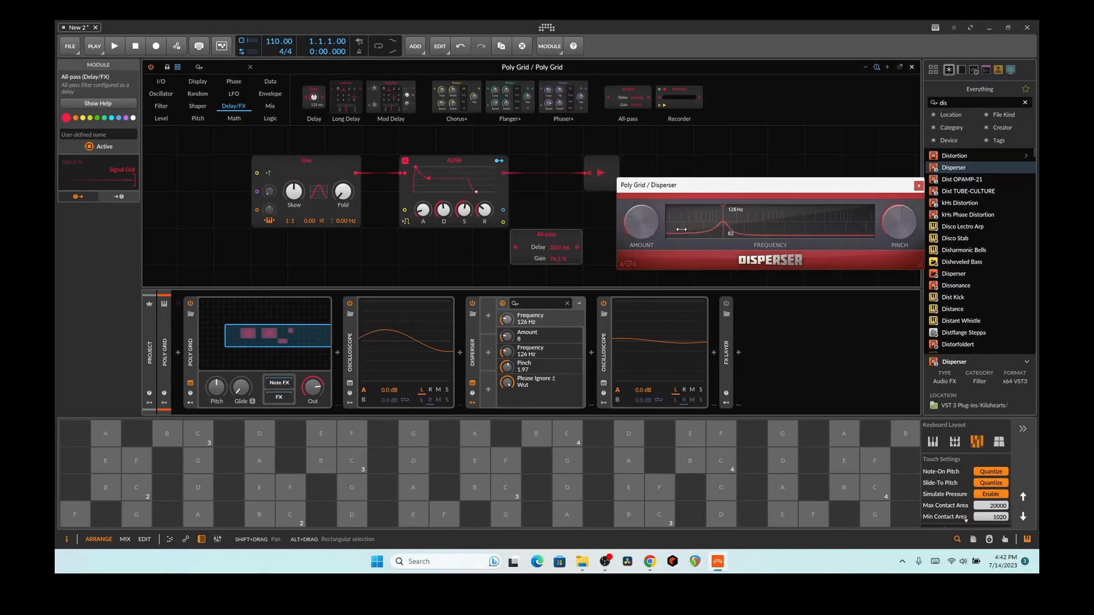
Add an LFO modulator to the Disperser's first modulator slot.
click(470, 402)
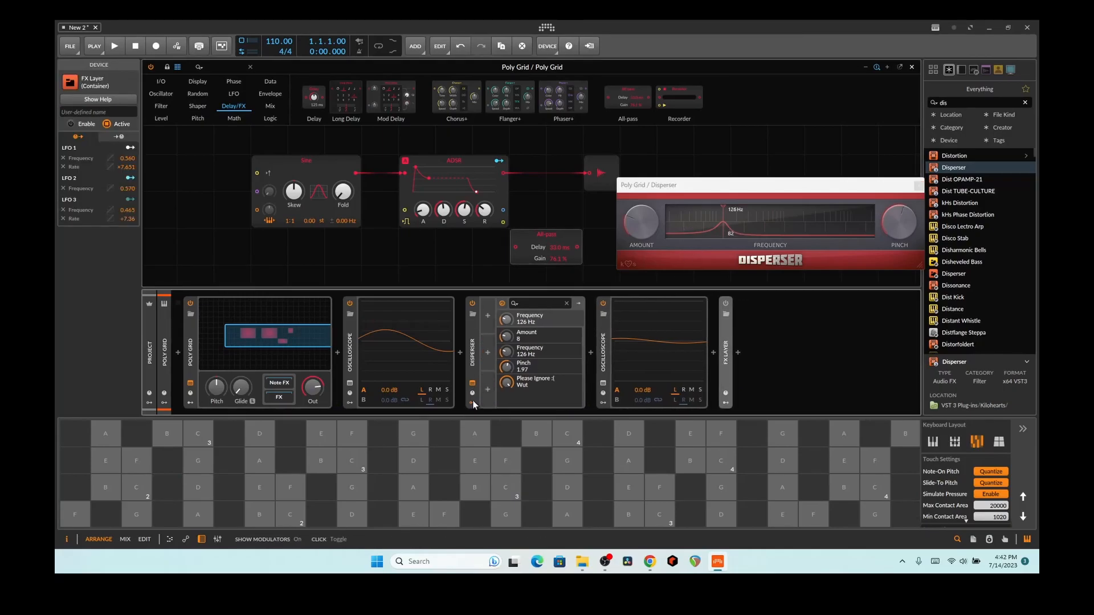
click(488, 316)
text(lf)
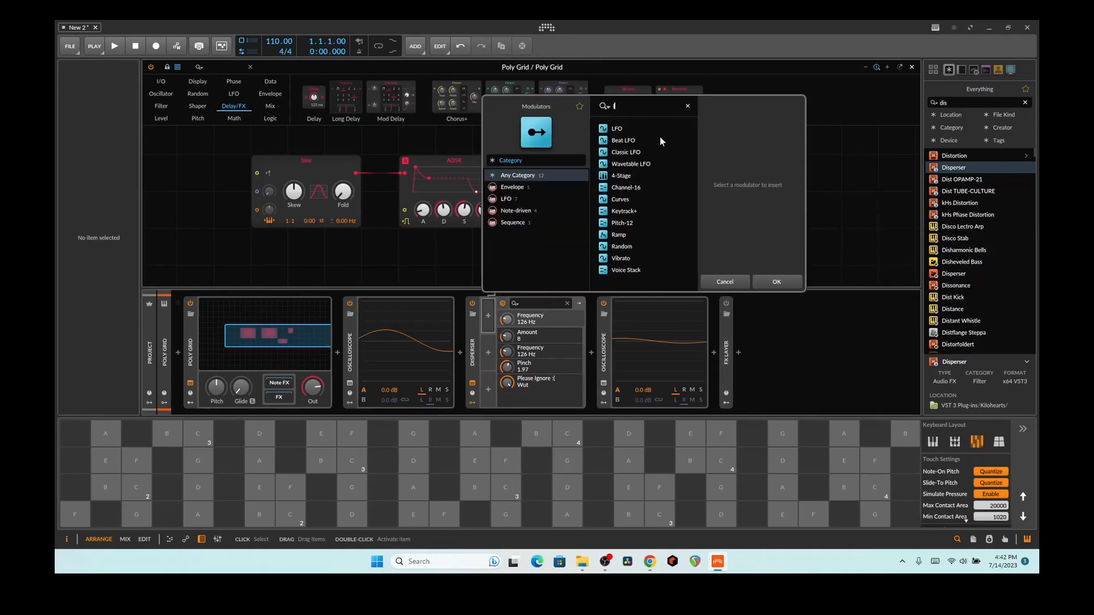
double_click(614, 132)
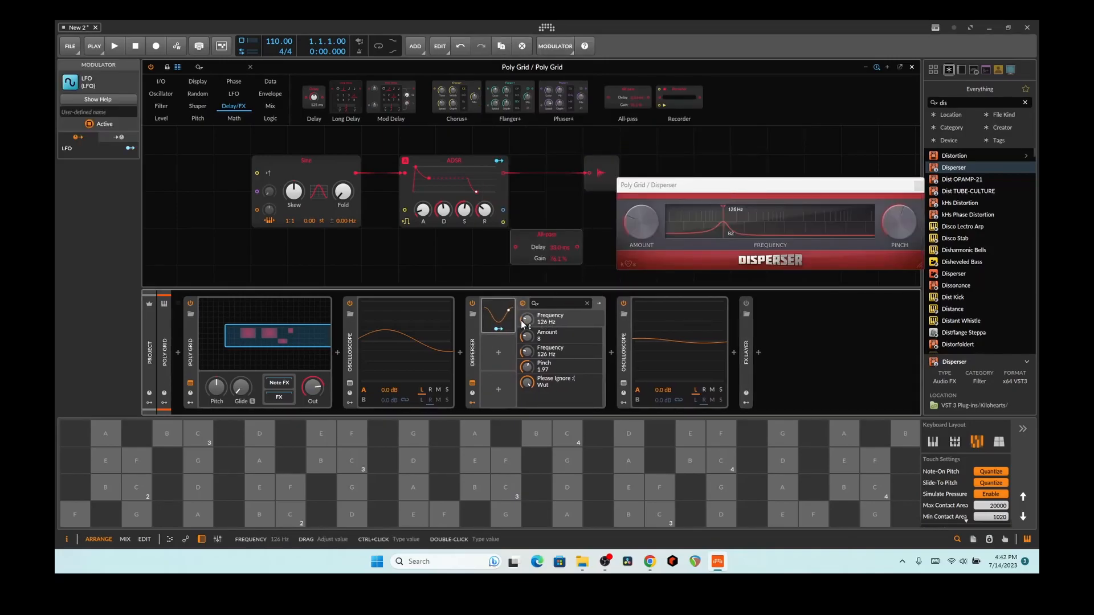
Map the LFO to the Disperser's Frequency with a modulation amount of 0.440 and audition a D note.
click(498, 328)
drag(533, 357, 532, 355)
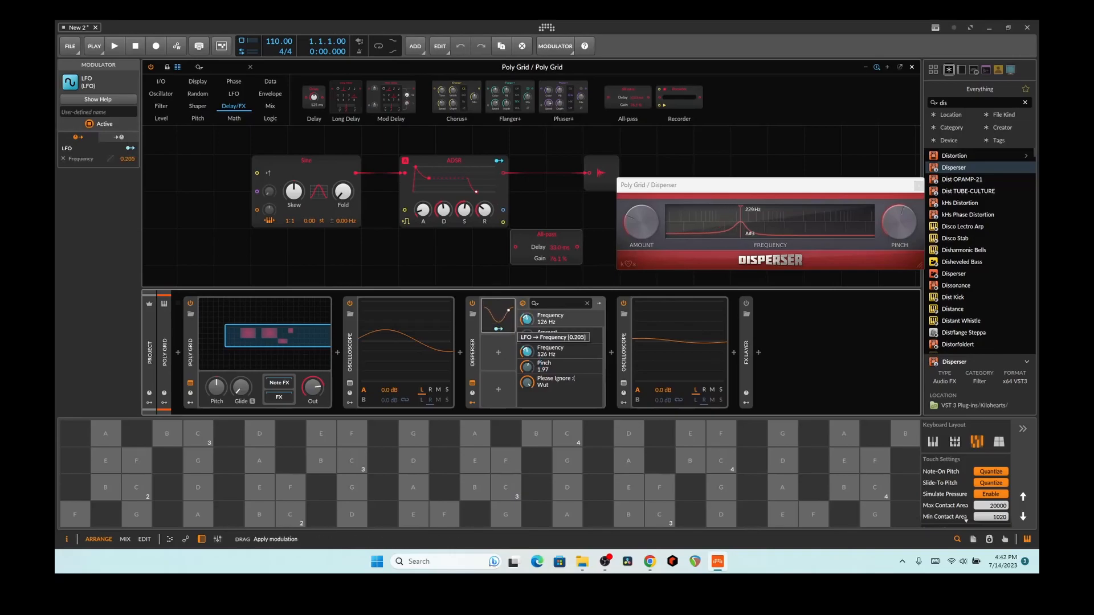
click(414, 460)
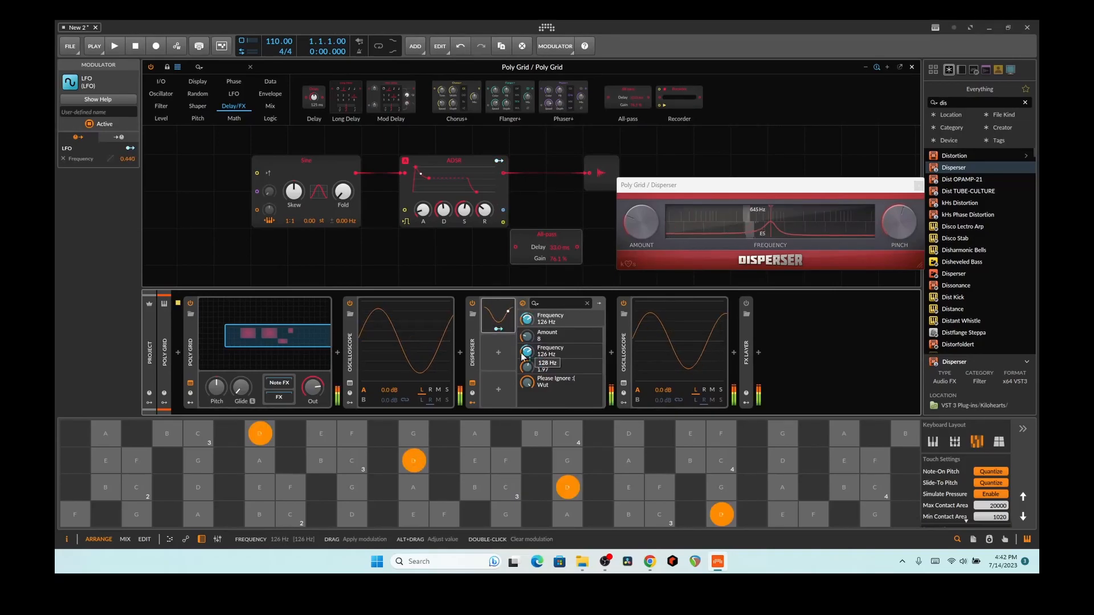
Set the LFO's timebase to Bar with a rate of 0.92 and its Frequency modulation amount to 0.265.
click(511, 315)
click(414, 487)
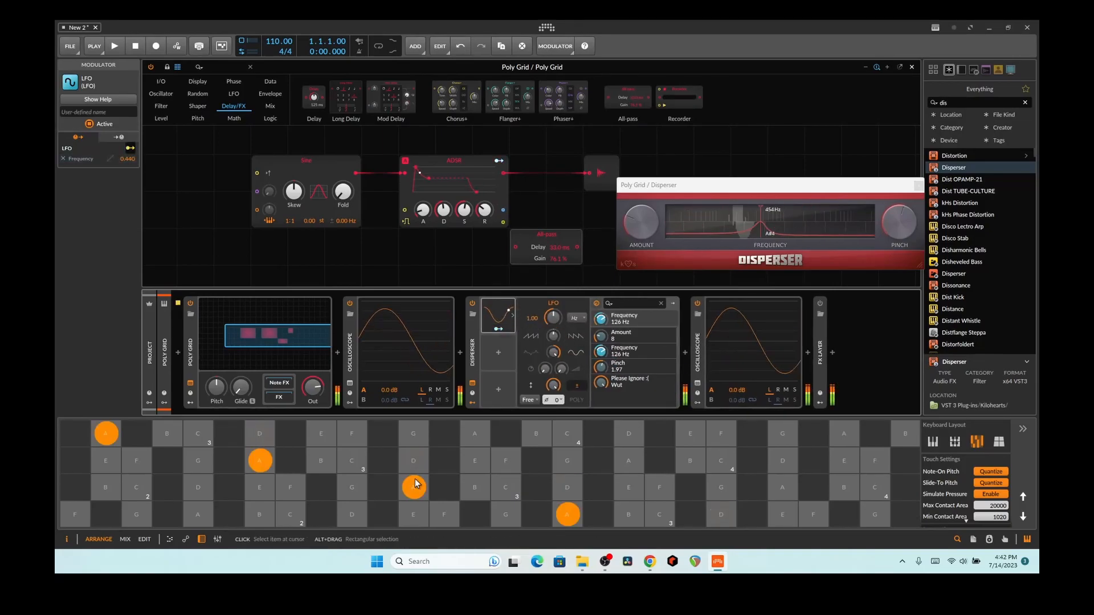
click(577, 318)
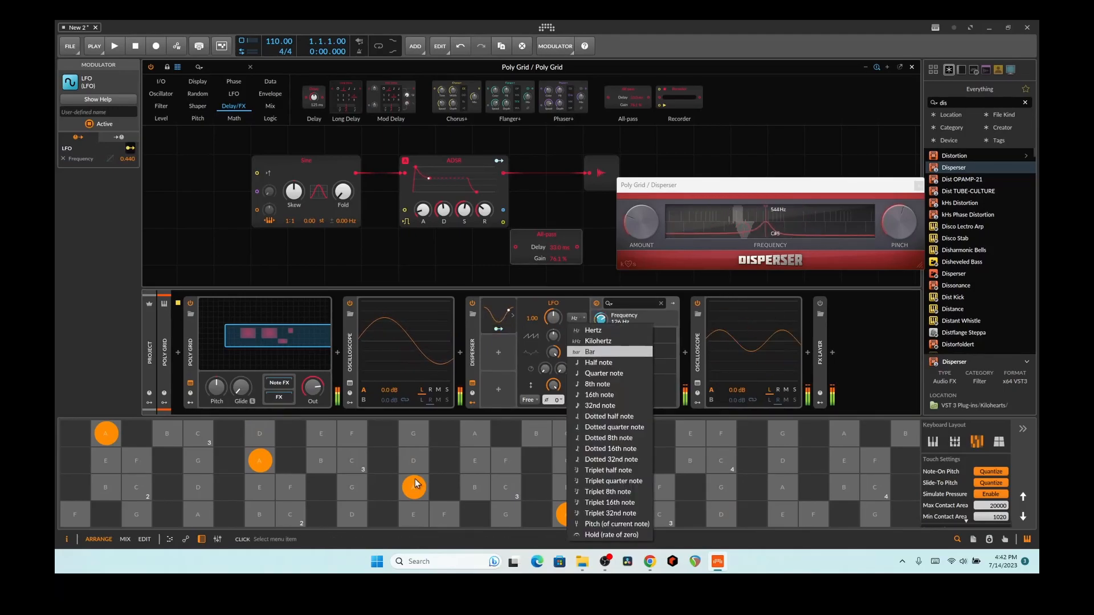
click(590, 352)
drag(552, 317, 601, 327)
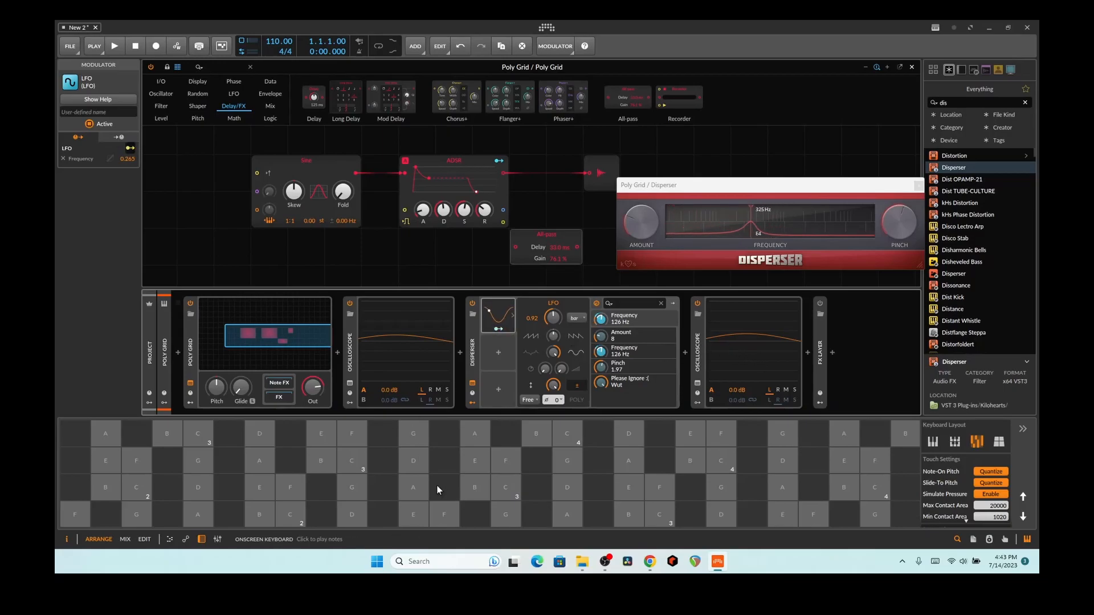
Play notes through the LFO-modulated Disperser and compare the waveforms in the oscilloscopes before and after it.
click(417, 473)
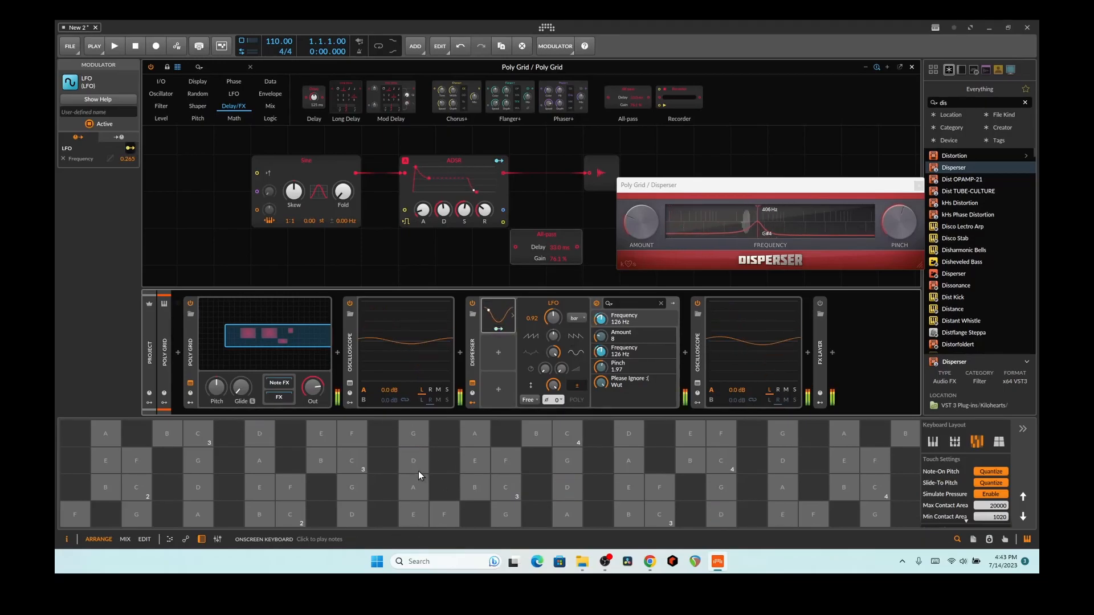
click(359, 483)
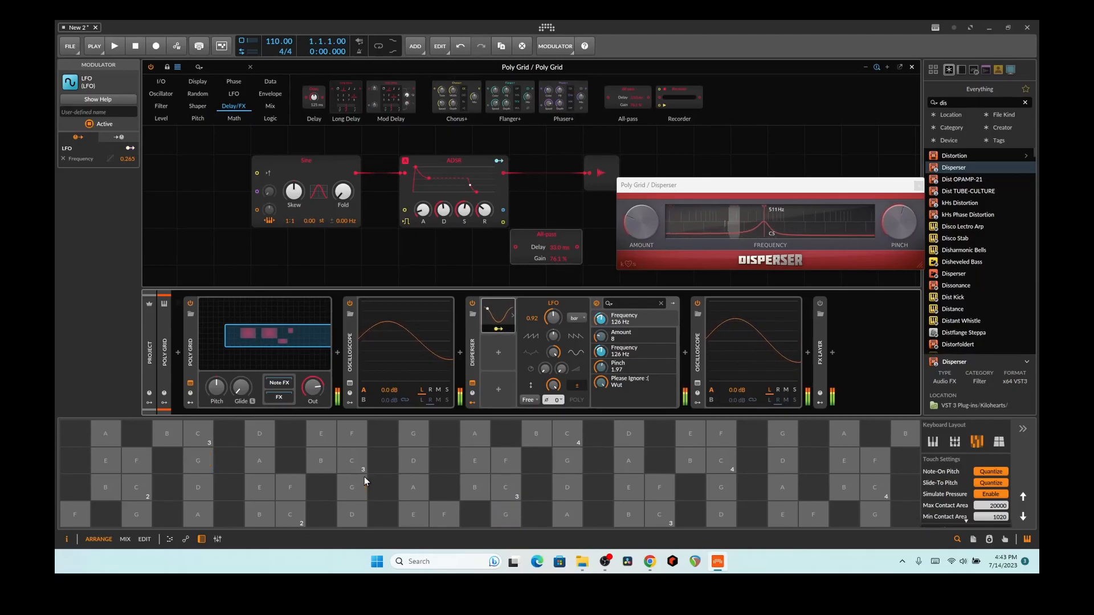
click(402, 483)
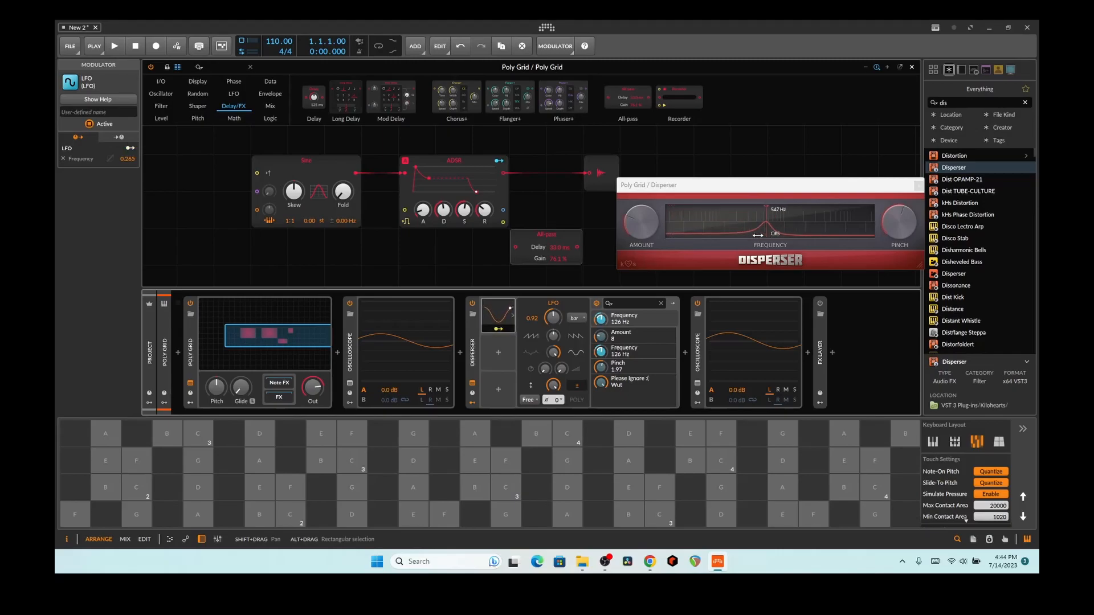
click(350, 472)
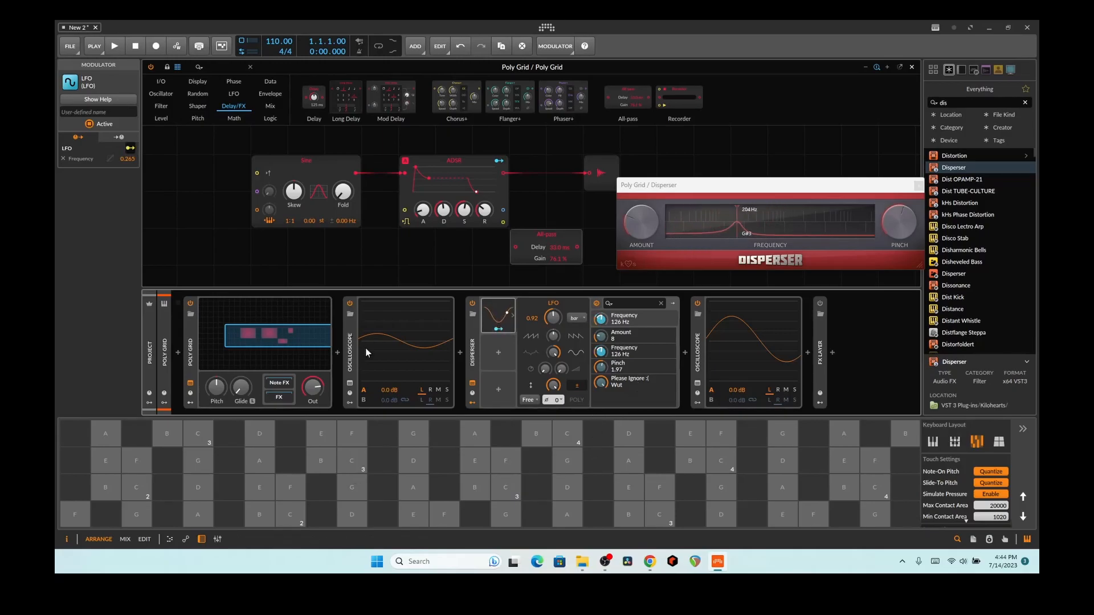
key(h)
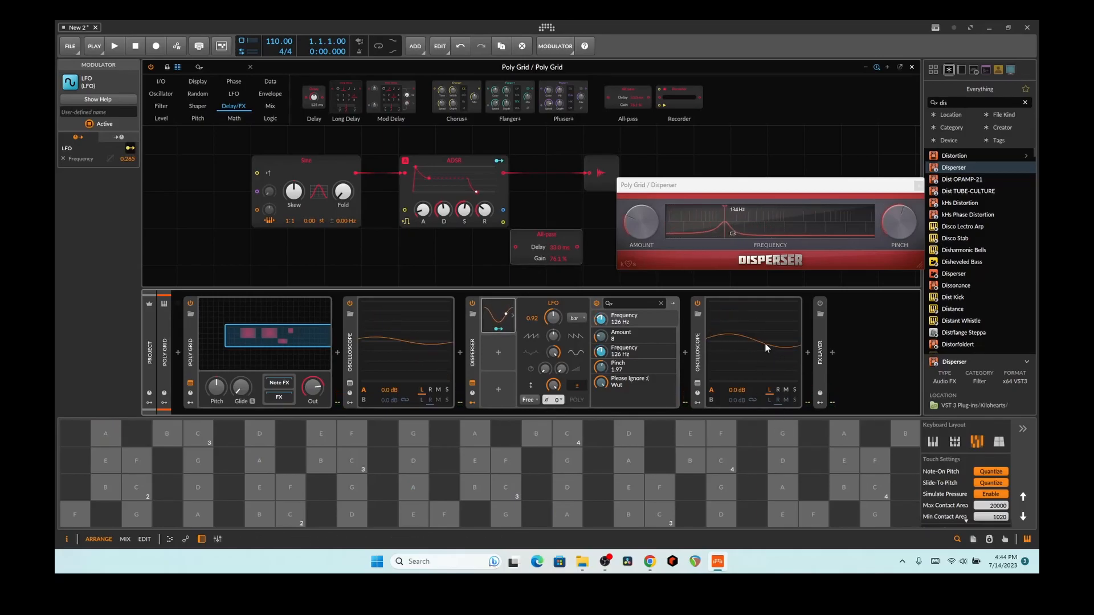
key(s)
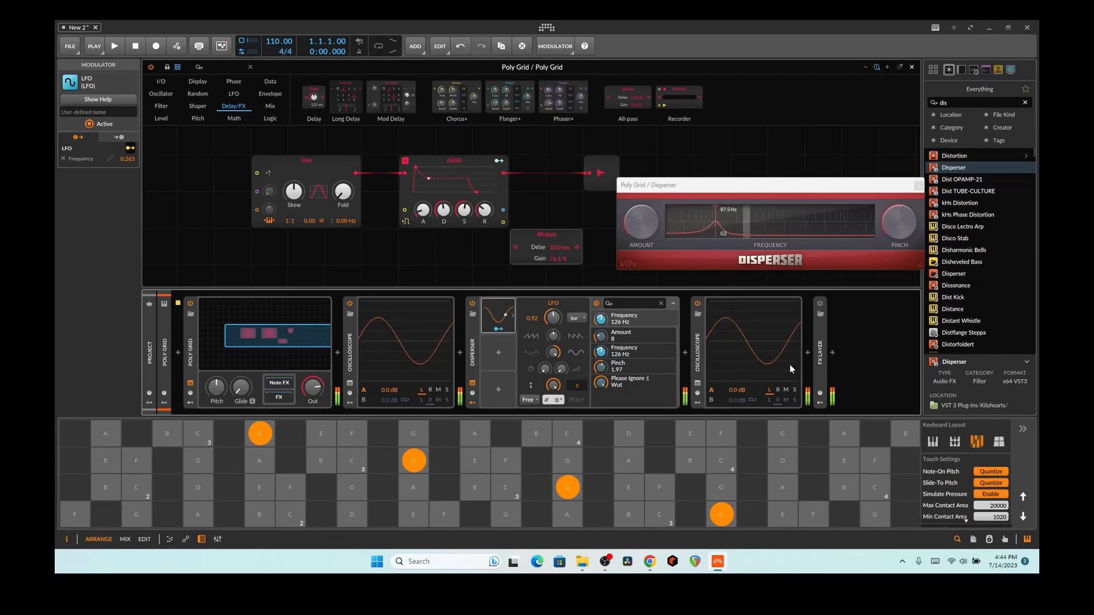
Delete the LFO from the Disperser and switch the Disperser device off.
click(490, 312)
key(Delete)
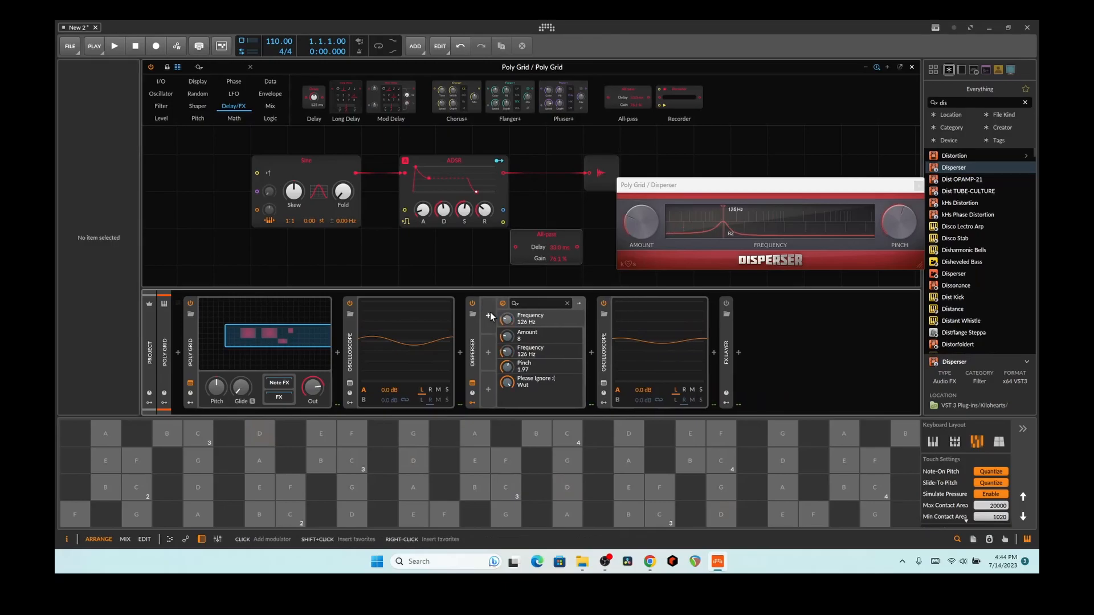
click(471, 304)
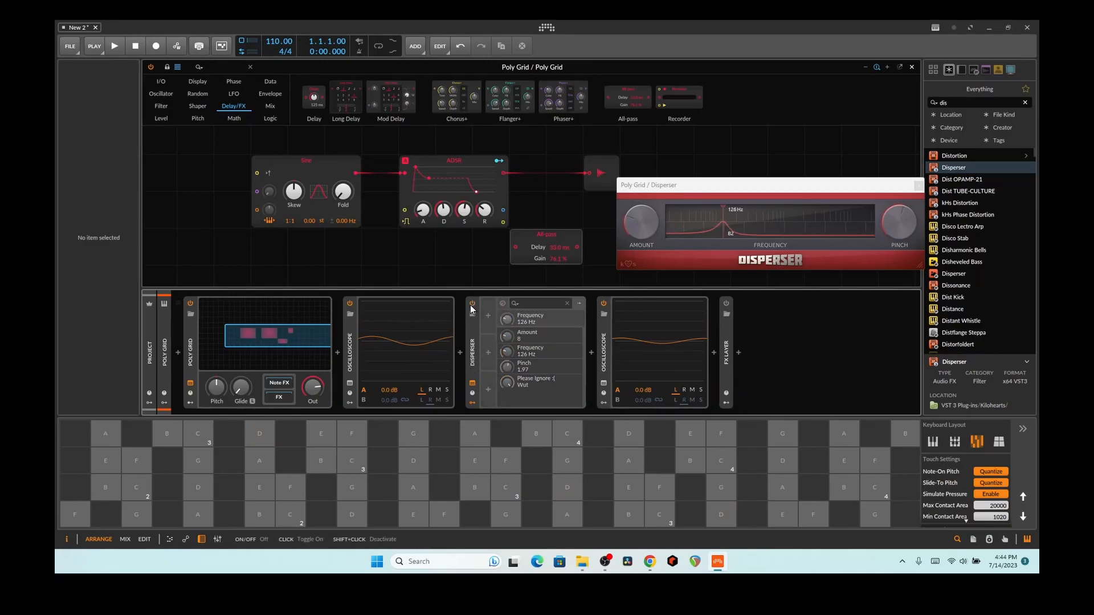
Move the second Oscilloscope behind the FX Layer and turn the FX Layer on for a test note.
drag(619, 343, 686, 358)
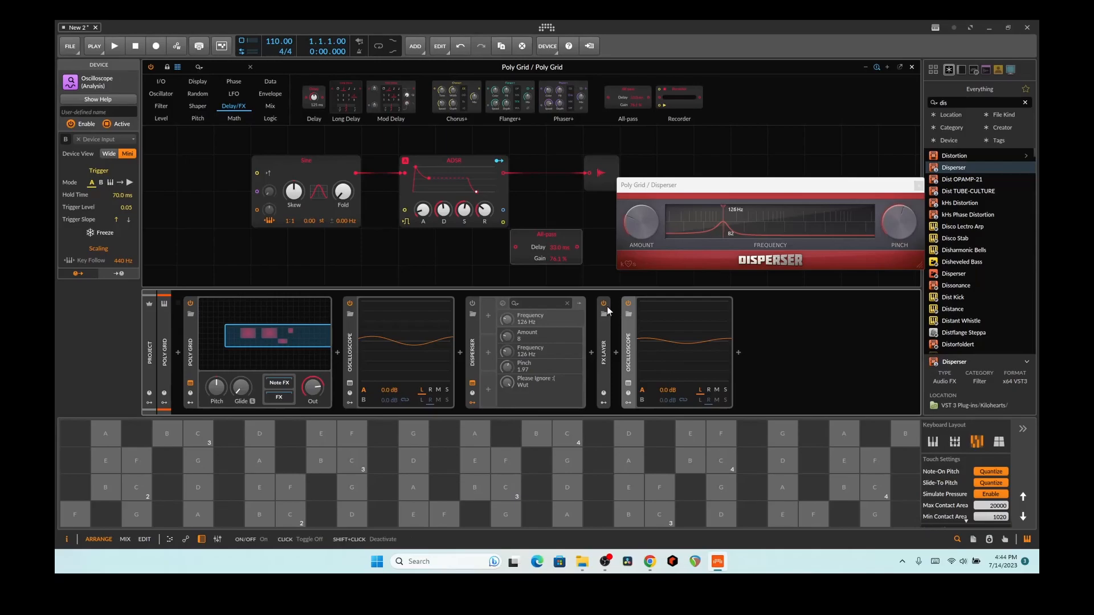
click(199, 461)
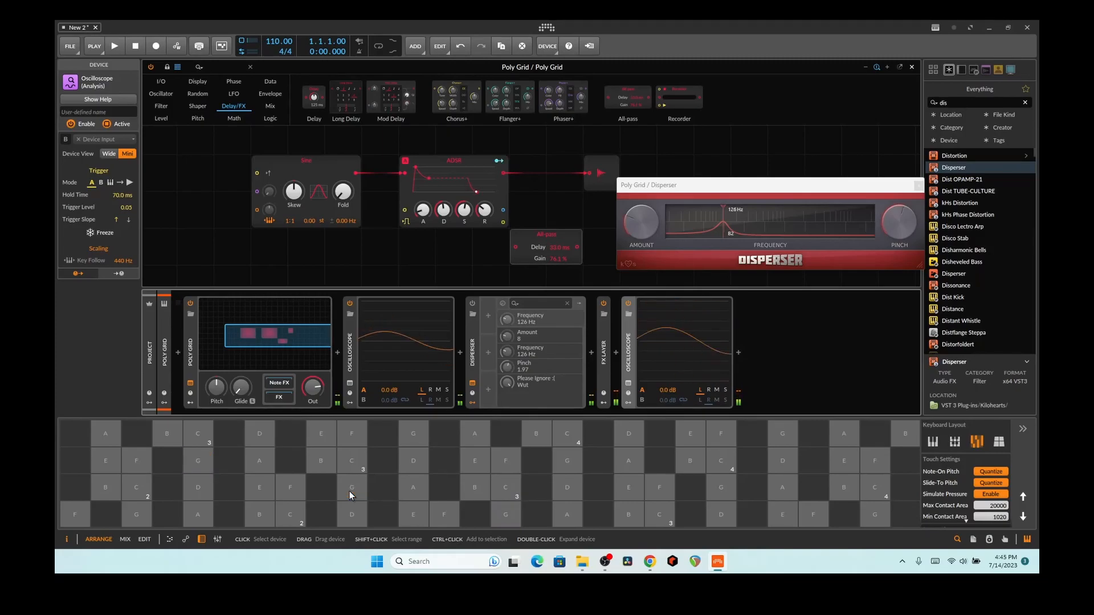
Expand the FX Layer to examine its Disperser layers and LFO modulators, and audition a note.
double_click(603, 352)
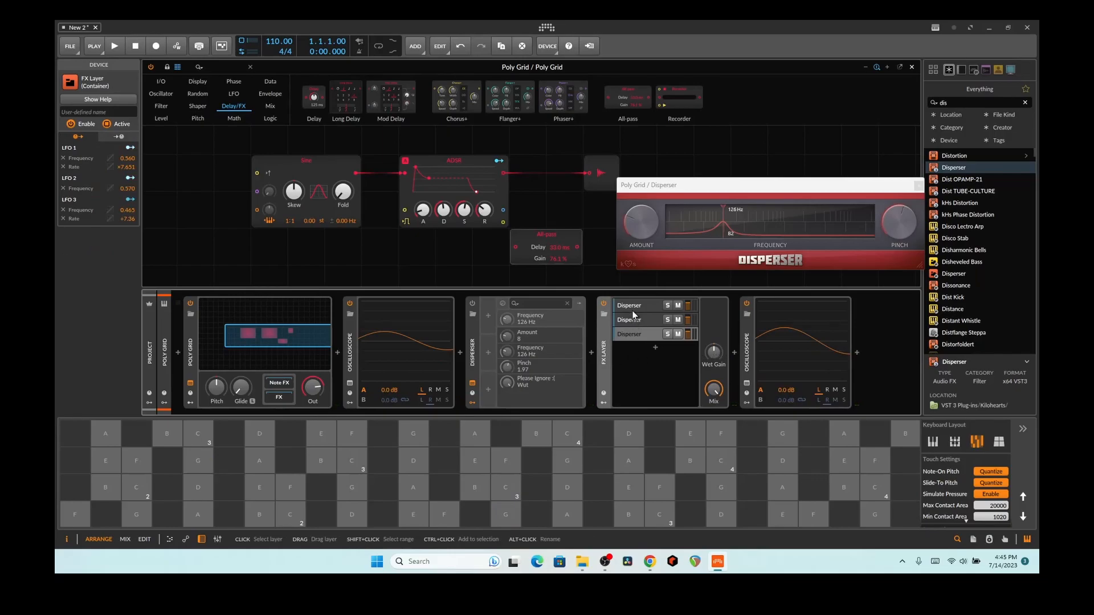
click(632, 306)
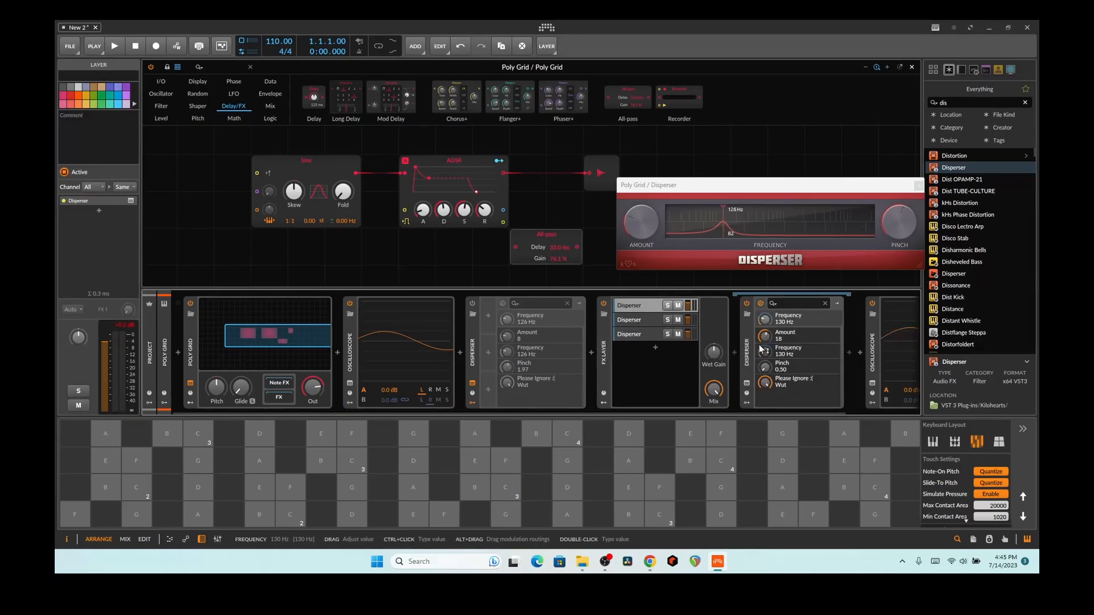
click(648, 332)
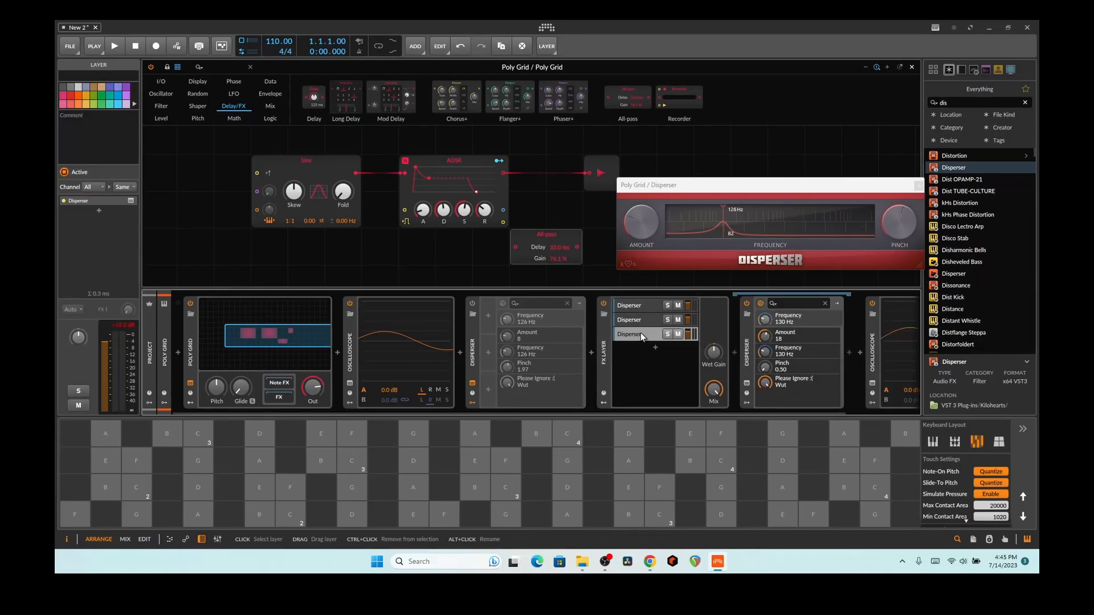
click(605, 403)
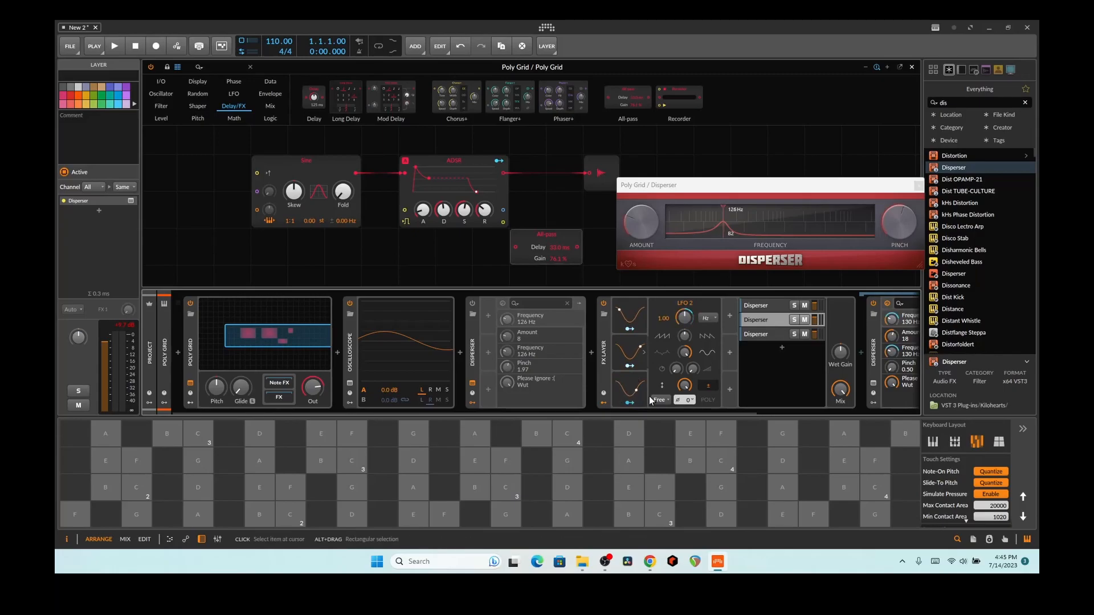
click(567, 487)
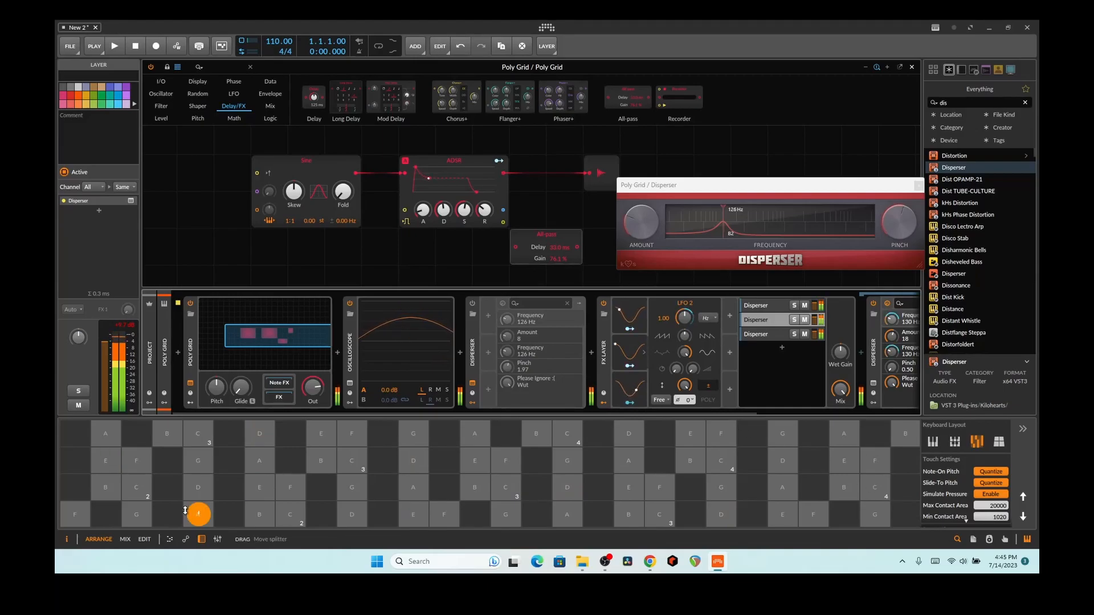
Examine how LFO 3 modulates LFO 2's rate in the FX Layer and play notes through the layered Dispersers.
drag(661, 413, 818, 411)
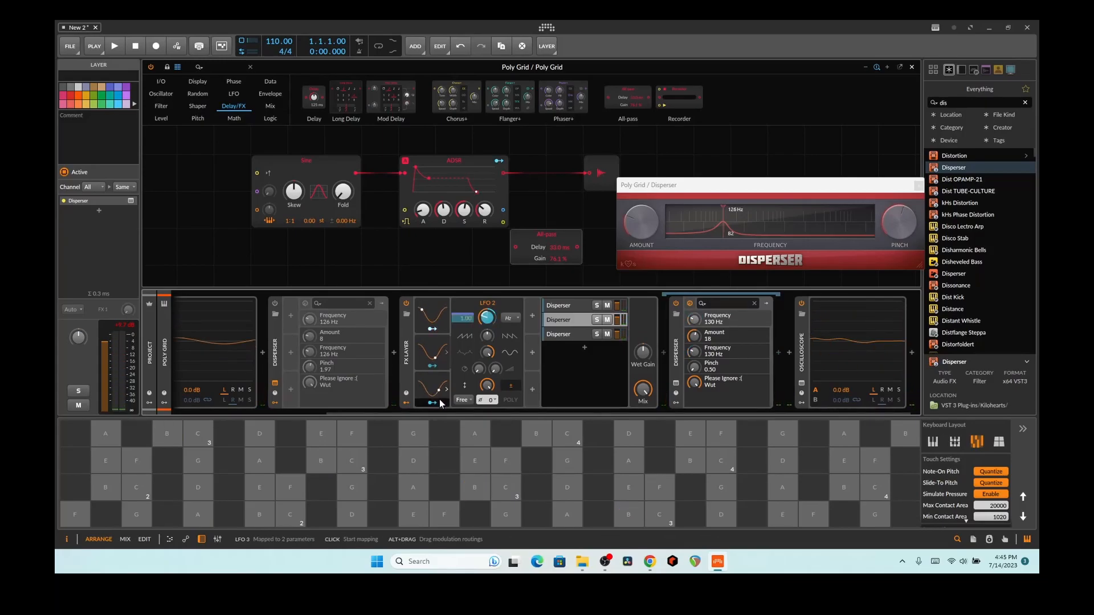
click(436, 375)
mouse_move(483, 320)
mouse_down()
mouse_move(483, 311)
mouse_move(483, 321)
mouse_up()
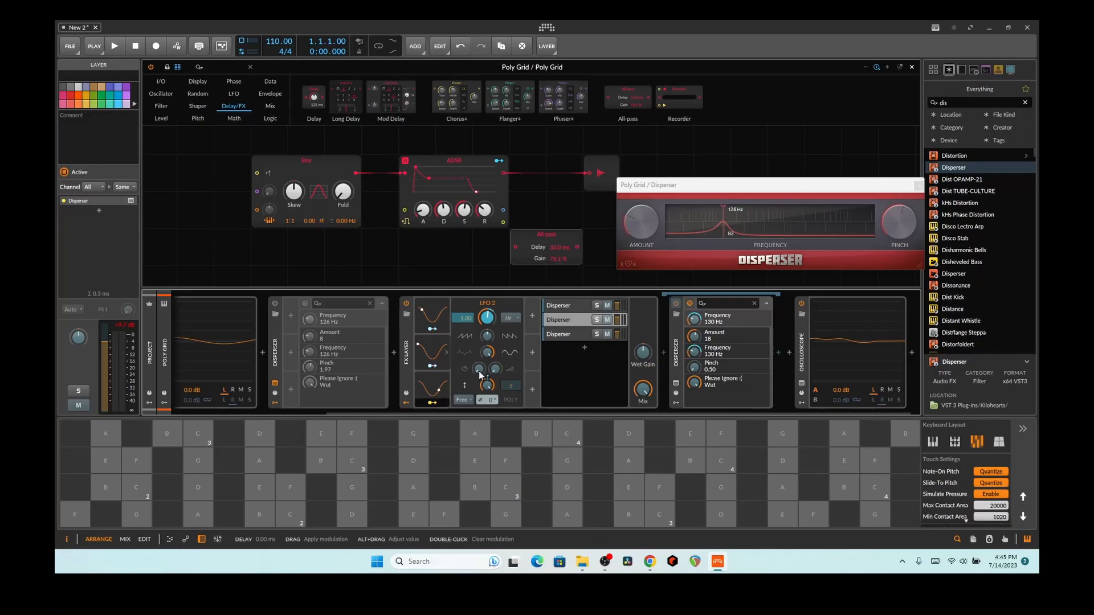
key(d)
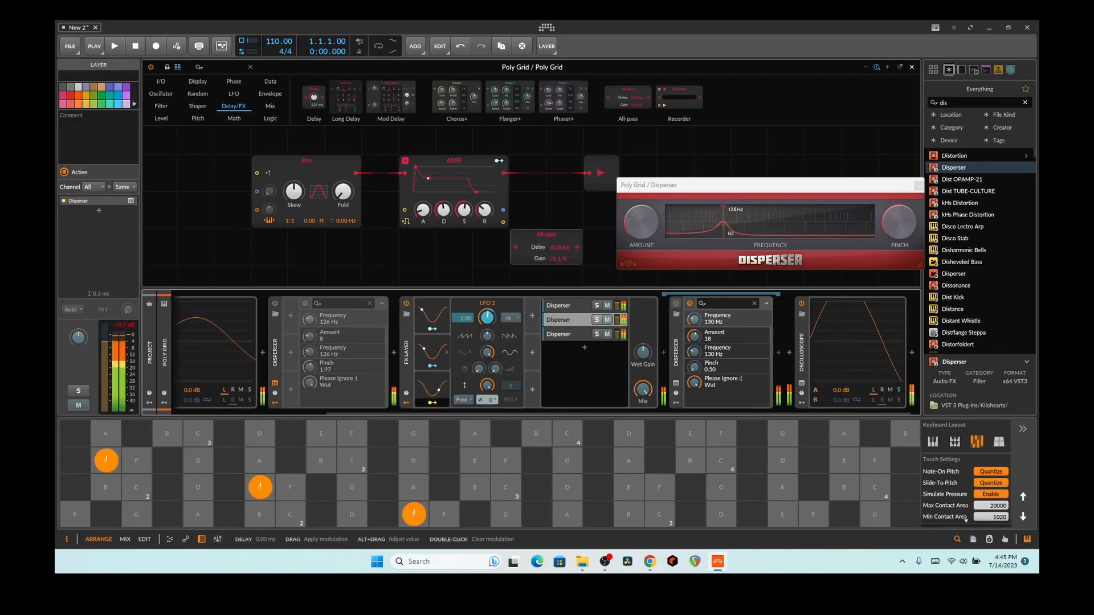
key(h)
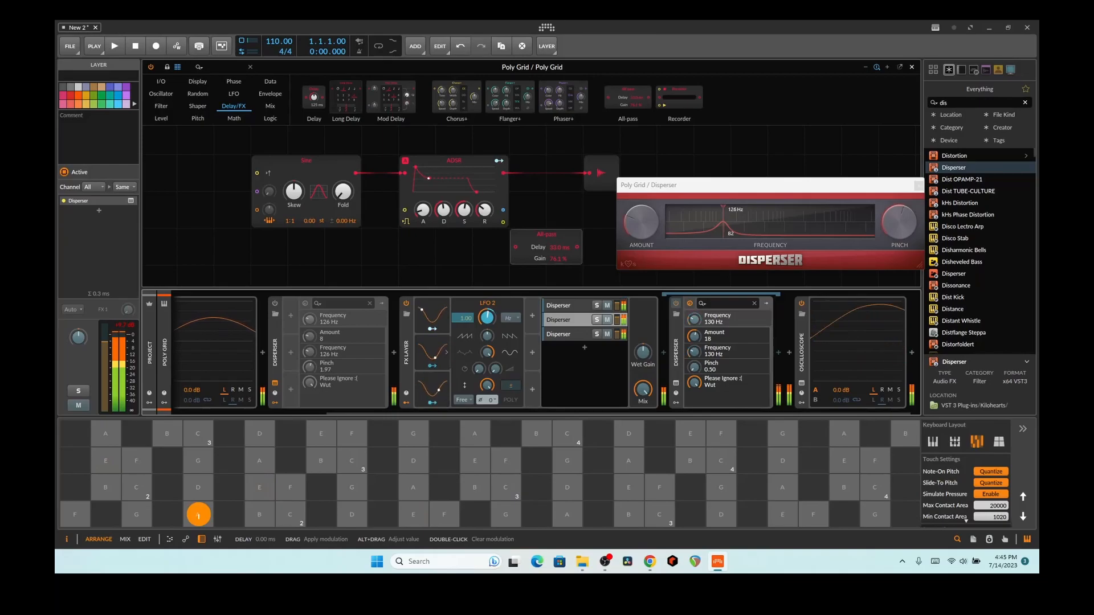
key(k)
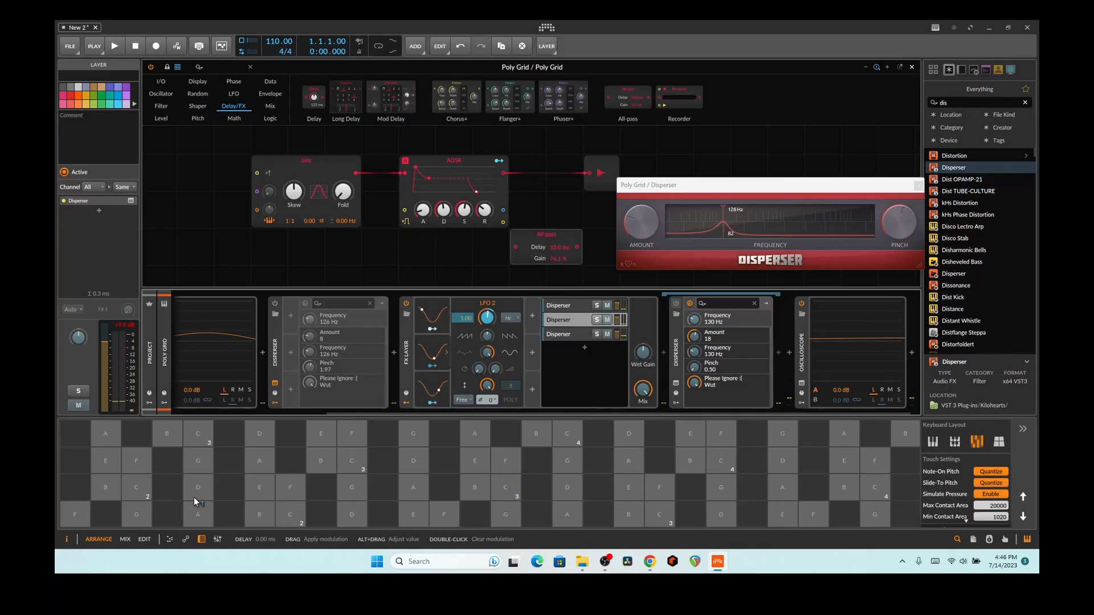
Select LFO 2 in the FX Layer and reopen its settings.
click(511, 323)
click(427, 346)
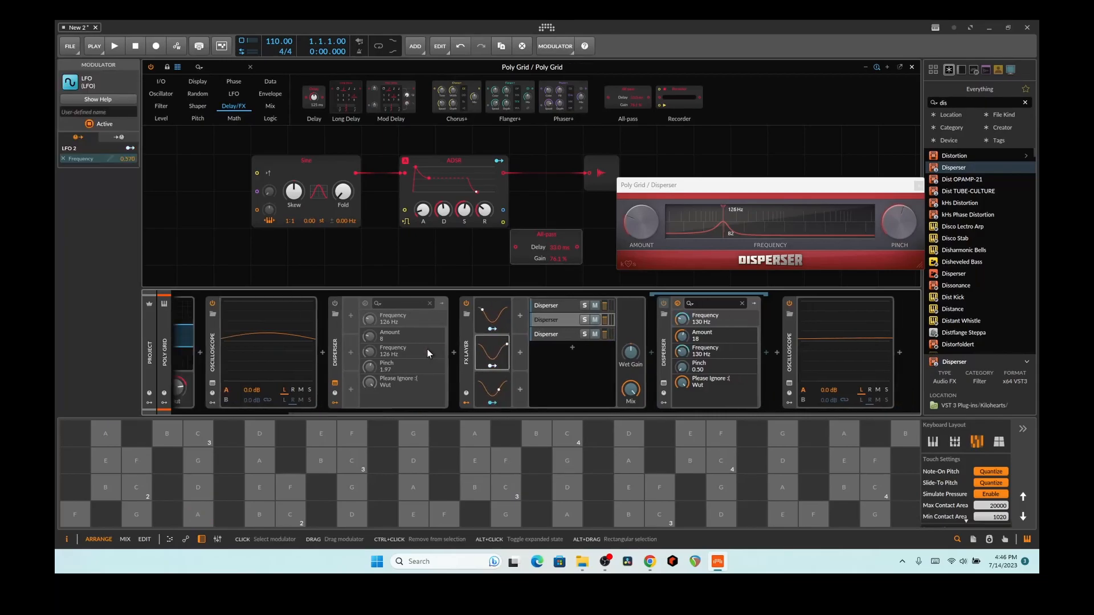
click(505, 390)
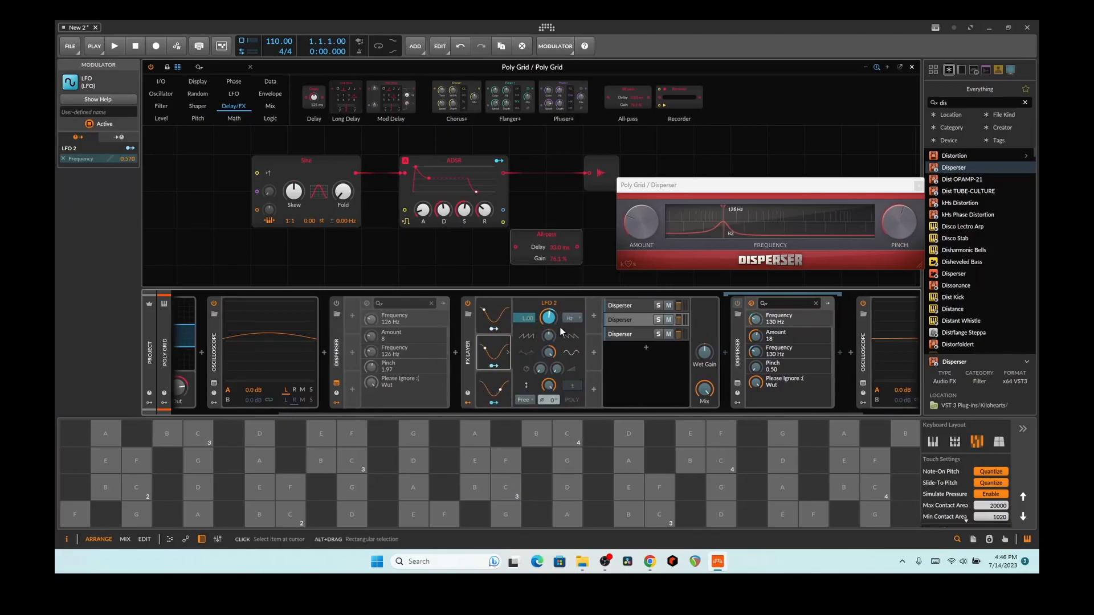
Try Bar as LFO 3's timebase in the FX Layer, settle on 16th note, and reopen LFO 2's settings beside it.
click(505, 391)
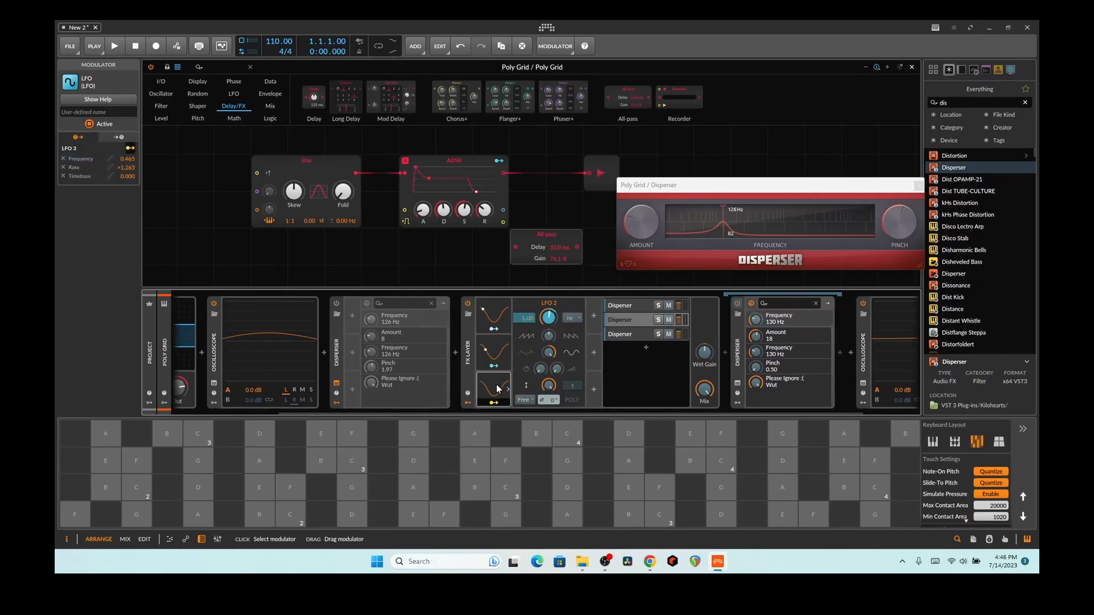
click(573, 317)
click(591, 352)
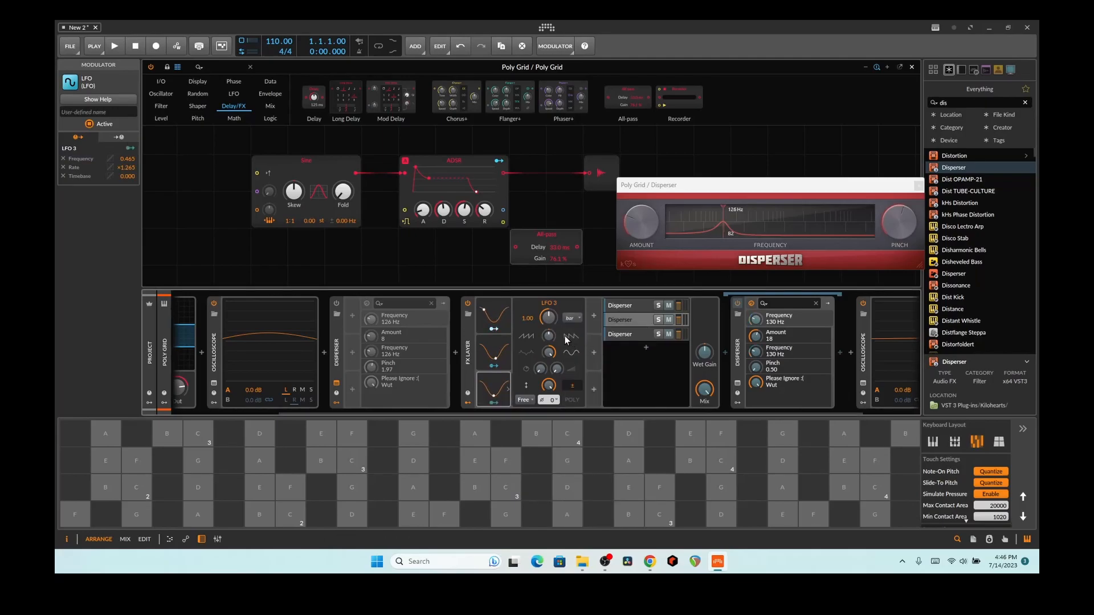
click(576, 322)
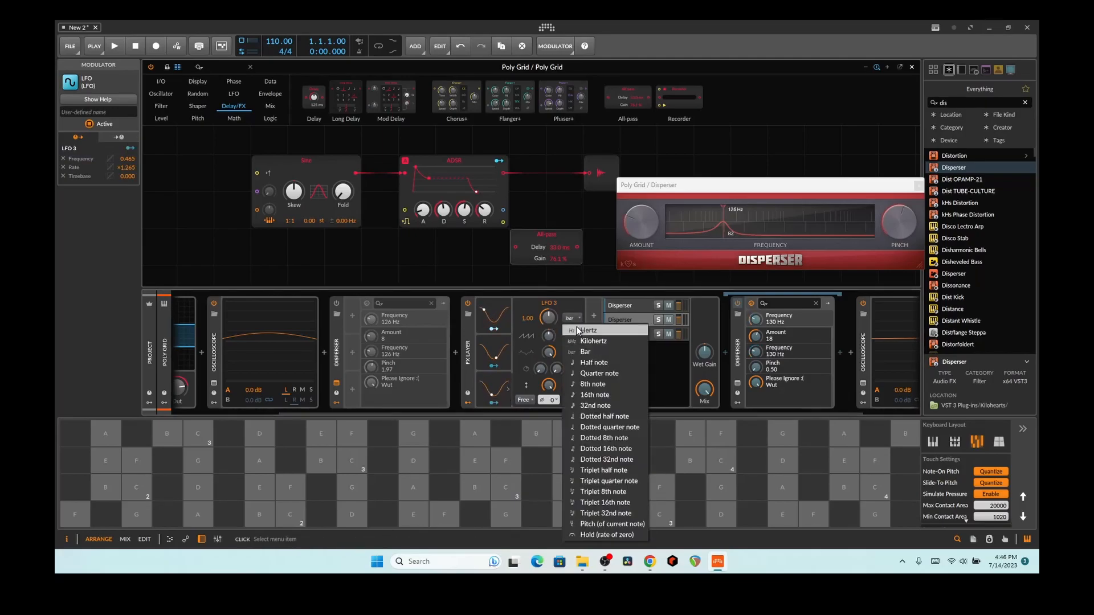
click(597, 393)
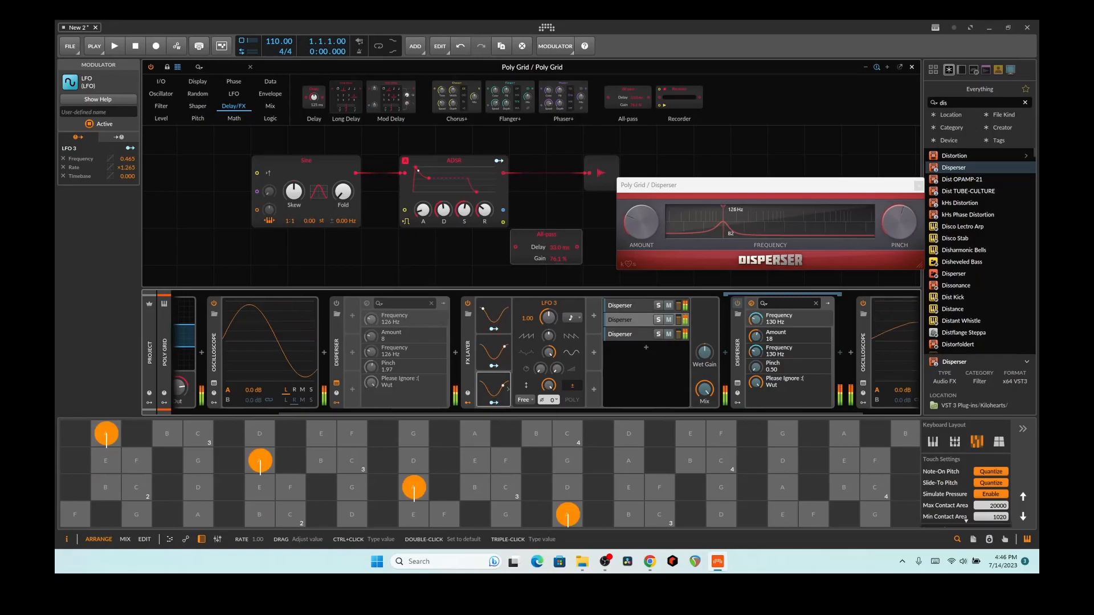
click(504, 347)
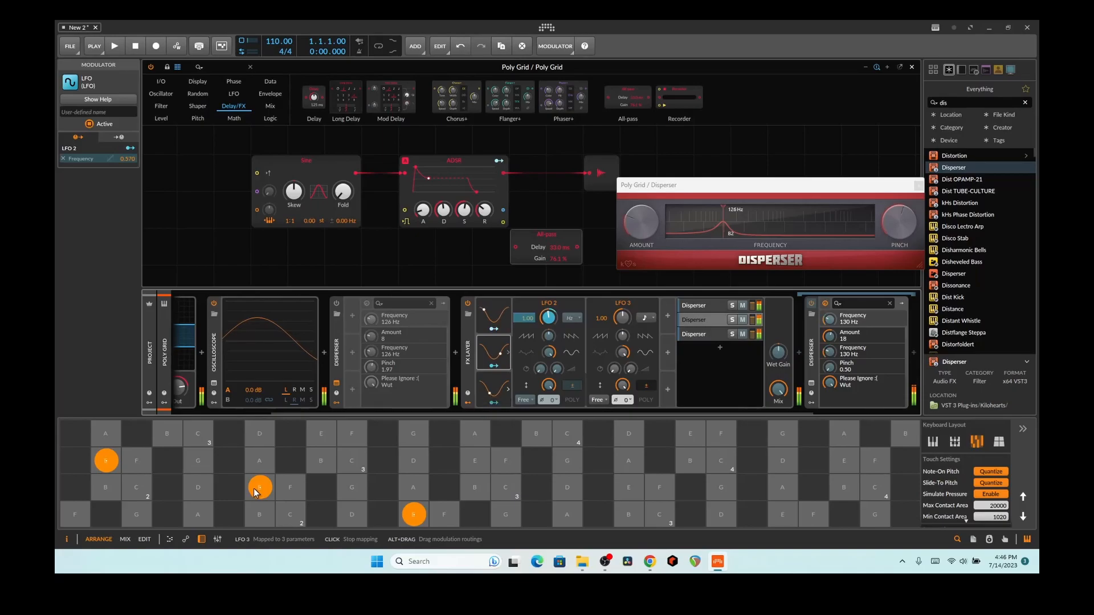
Turn on the Disperser ahead of the FX Layer for an audition and move its plugin window up over the grid.
click(335, 304)
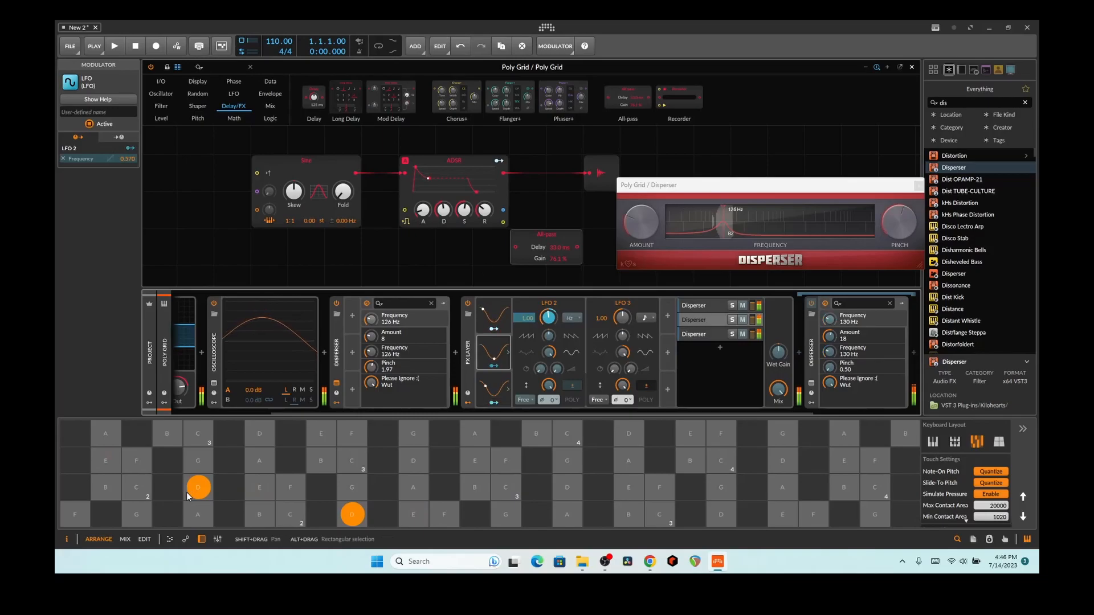
drag(708, 181, 628, 131)
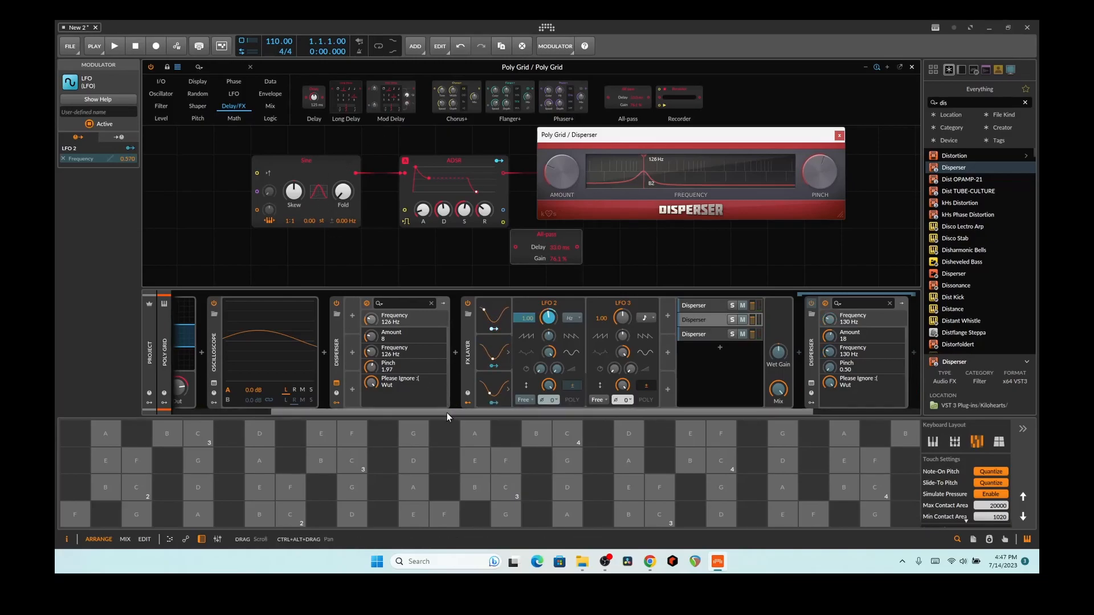
Replace the Sine oscillator with a Sawtooth connected to the ADSR, audition a note, and space the two modules apart.
drag(447, 413, 324, 405)
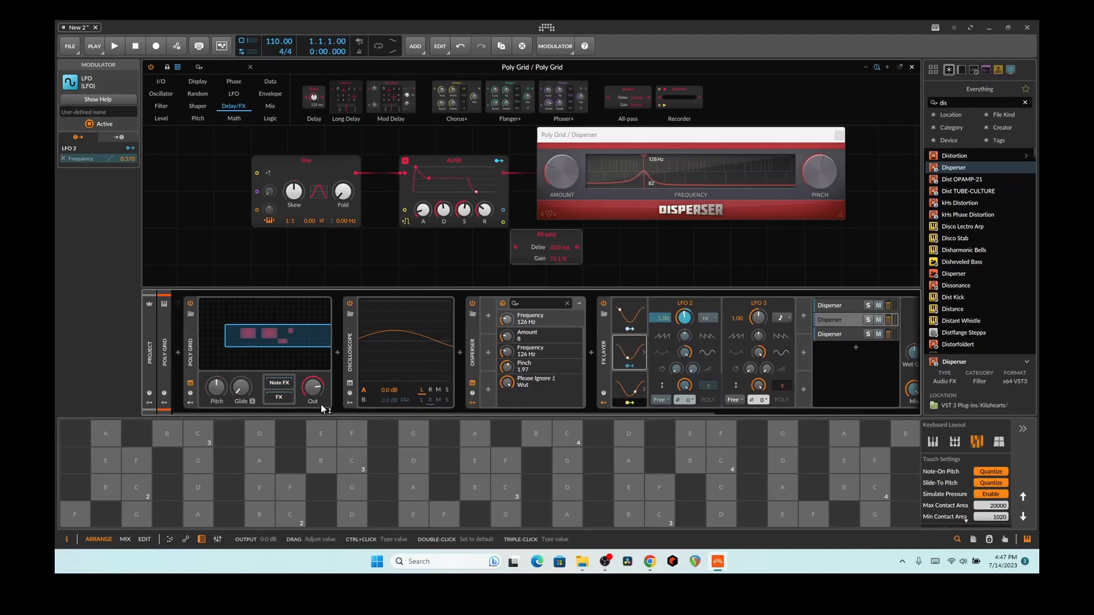
click(317, 166)
key(Delete)
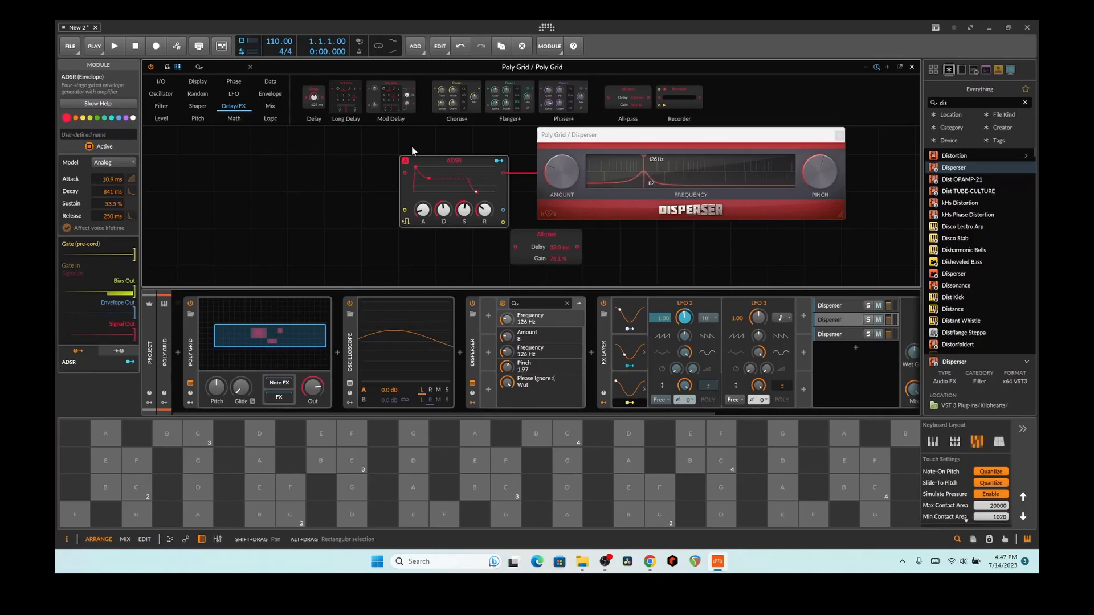
click(170, 94)
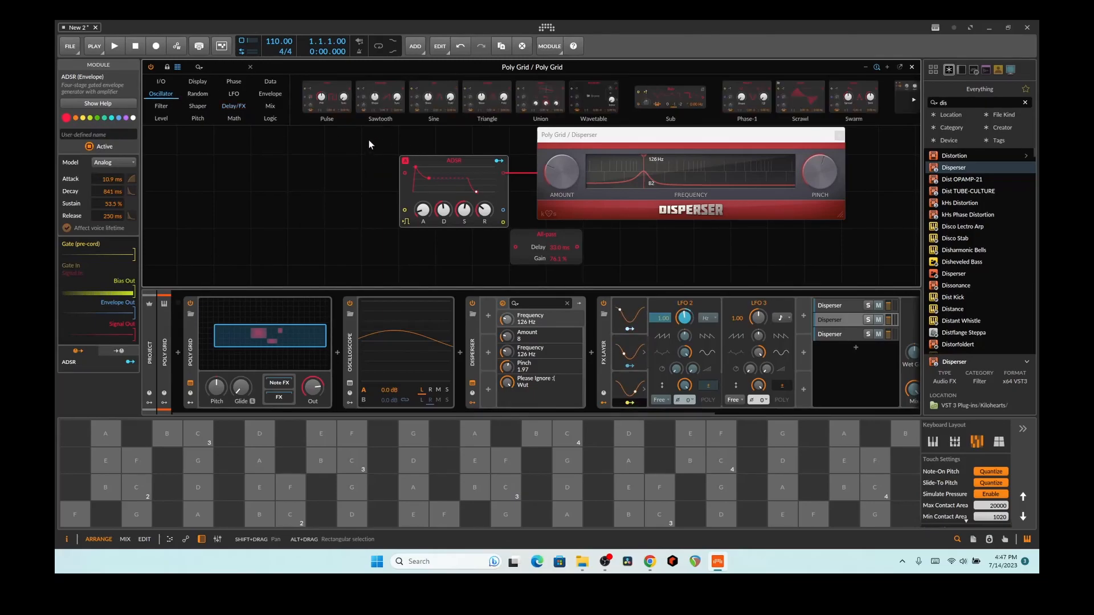
drag(380, 98, 330, 168)
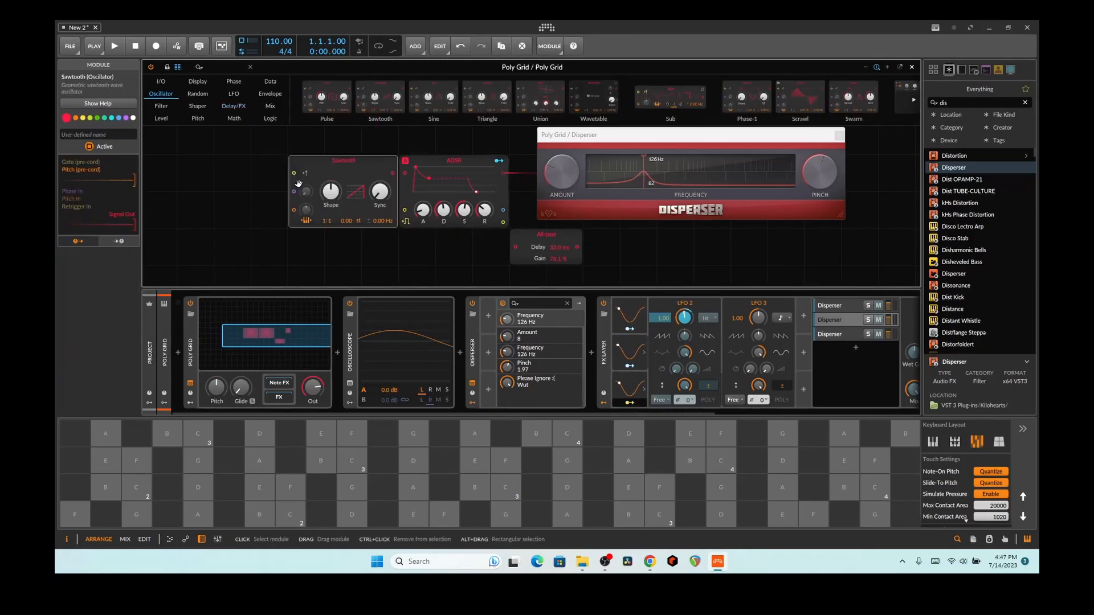
drag(412, 174, 408, 173)
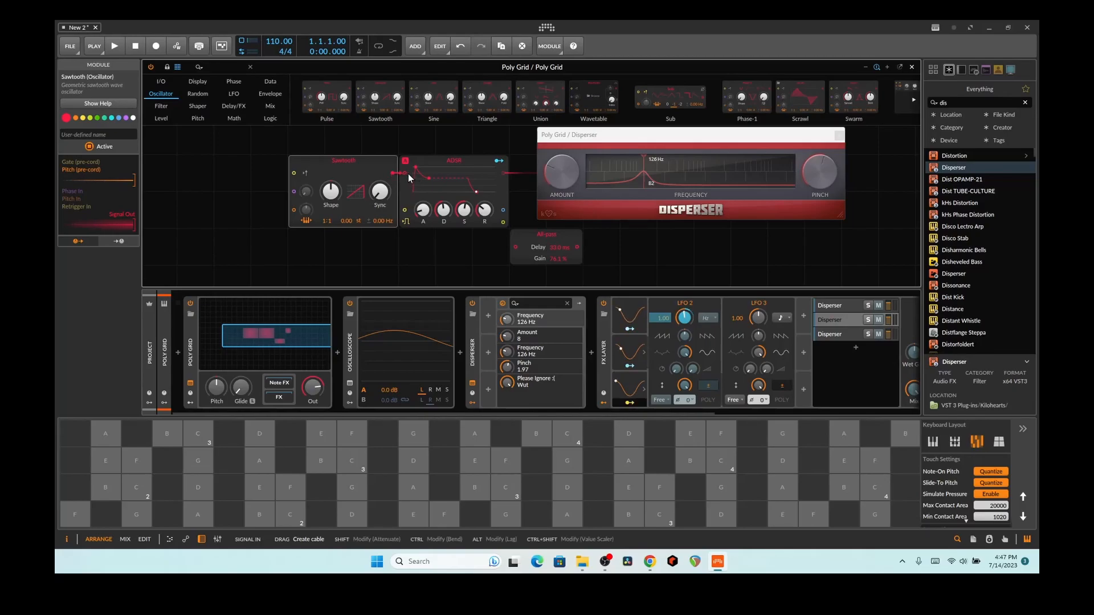
click(198, 514)
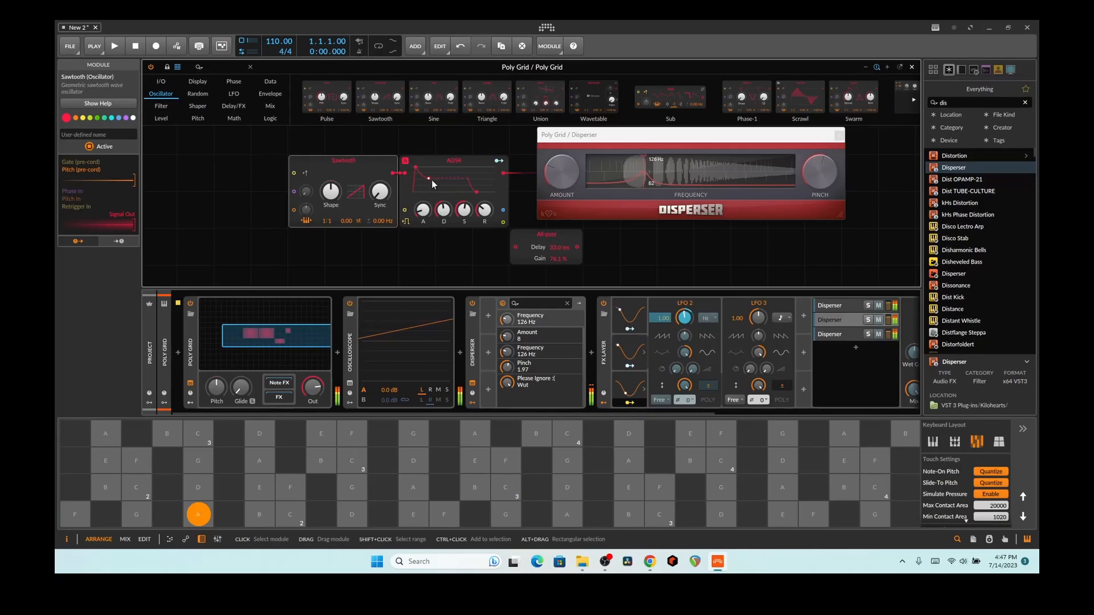
drag(343, 161, 269, 161)
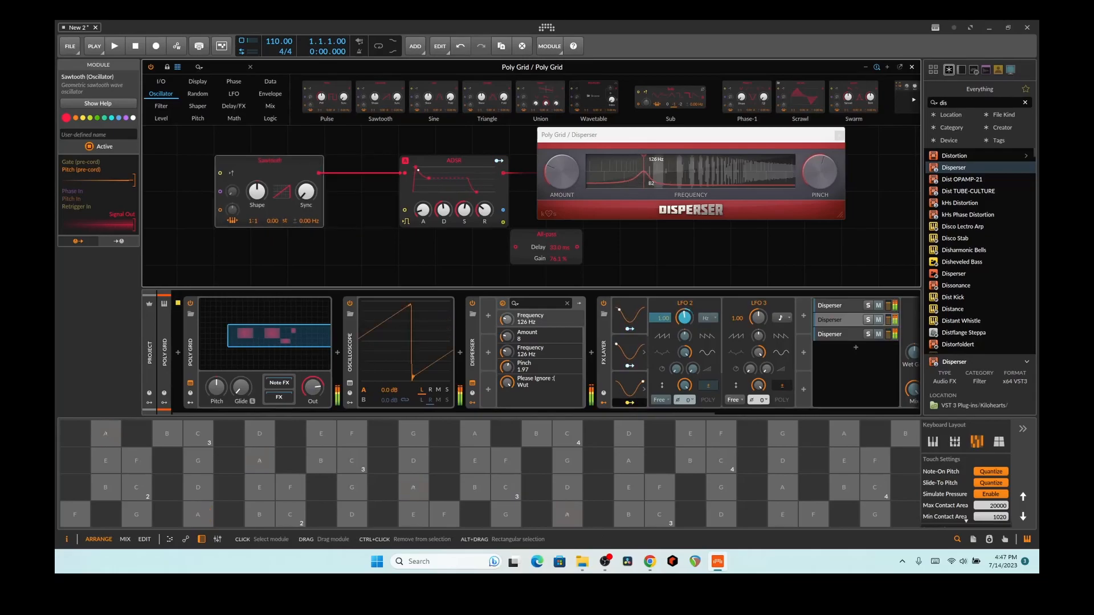
Turn off the Disperser ahead of the FX Layer and toggle the FX Layer off and on to compare the sawtooth sound.
click(503, 303)
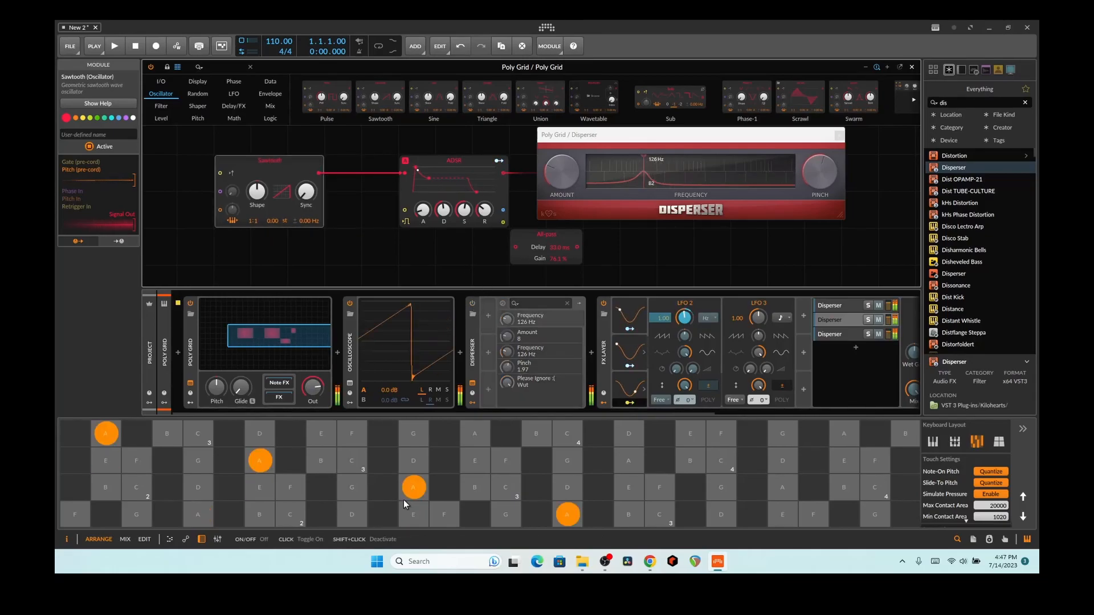
click(607, 303)
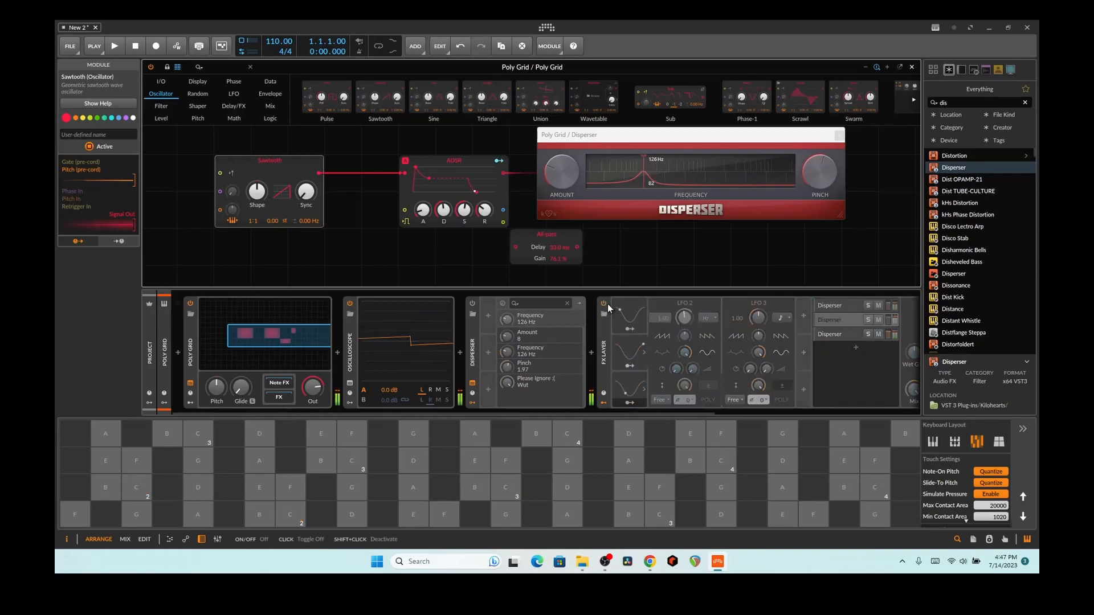
click(605, 303)
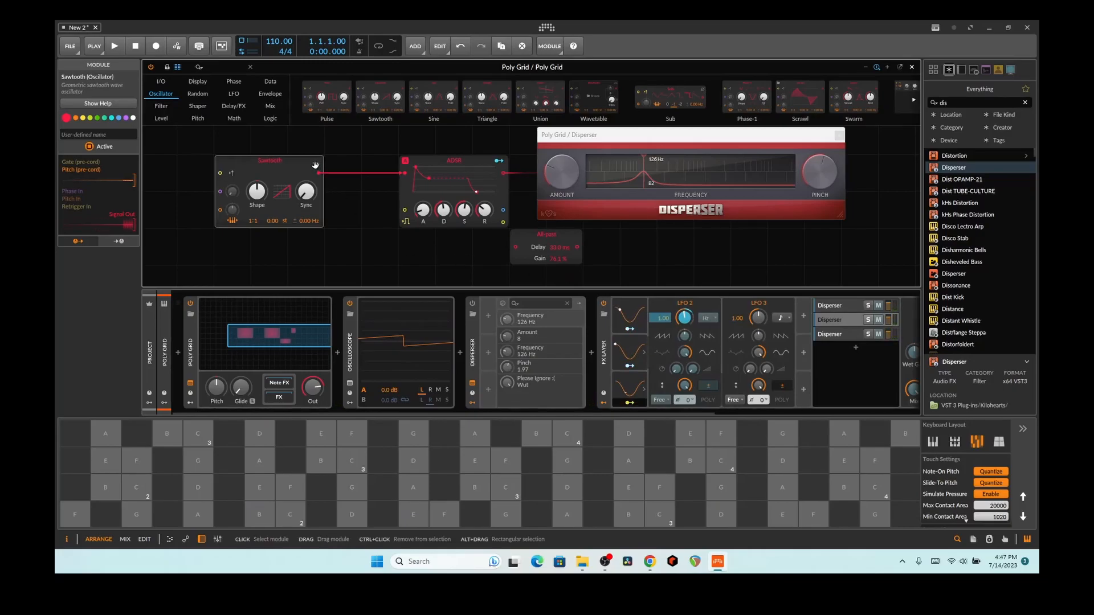
Replace the Sawtooth with a Triangle oscillator connected to the ADSR, play notes, and move it away from the envelope.
key(Delete)
drag(487, 99, 393, 181)
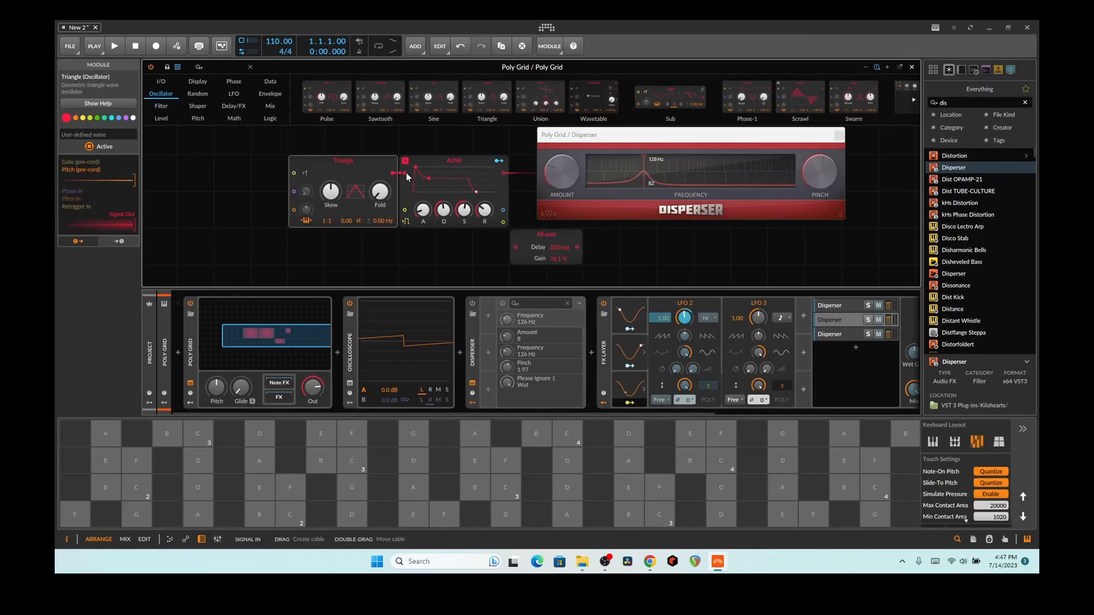
key(s)
key(j)
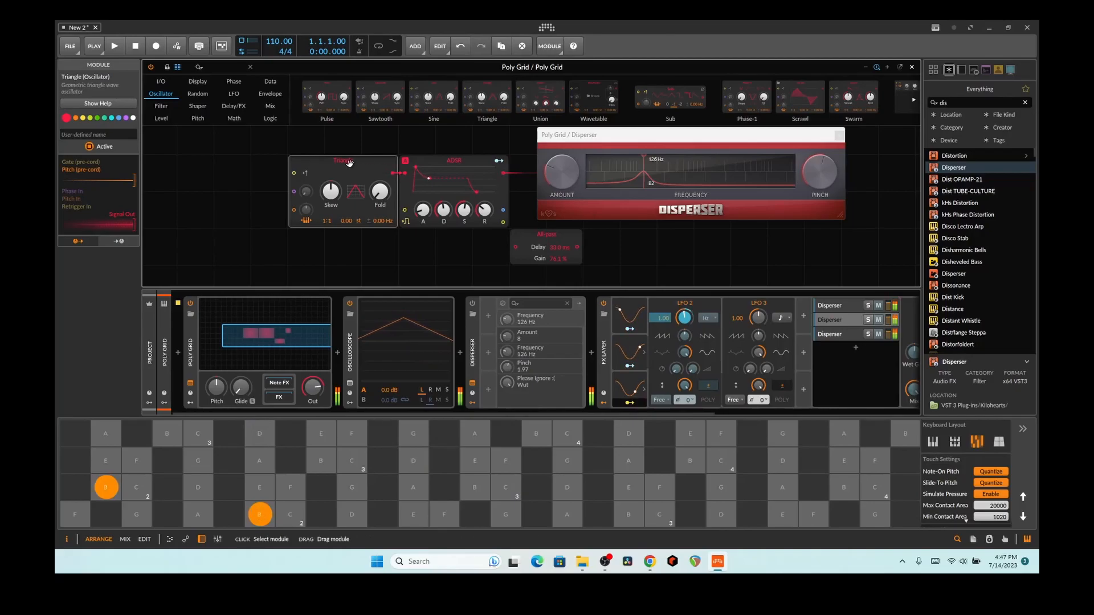
drag(372, 173, 336, 173)
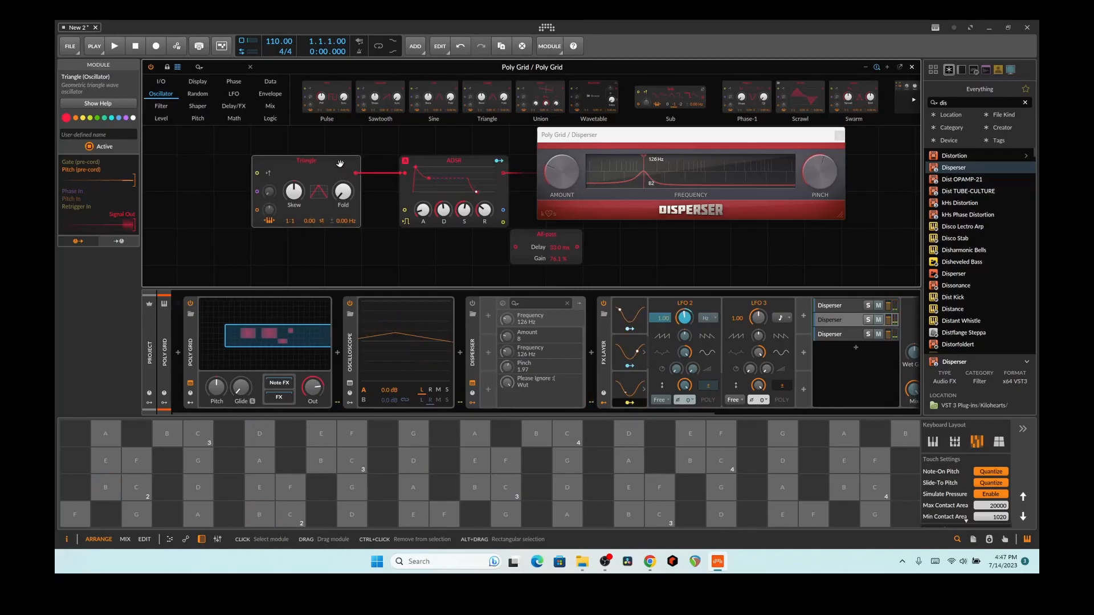
Replace the Triangle oscillator with a Wavetable oscillator and connect its output to the ADSR.
key(Delete)
drag(603, 99, 286, 173)
drag(392, 173, 405, 180)
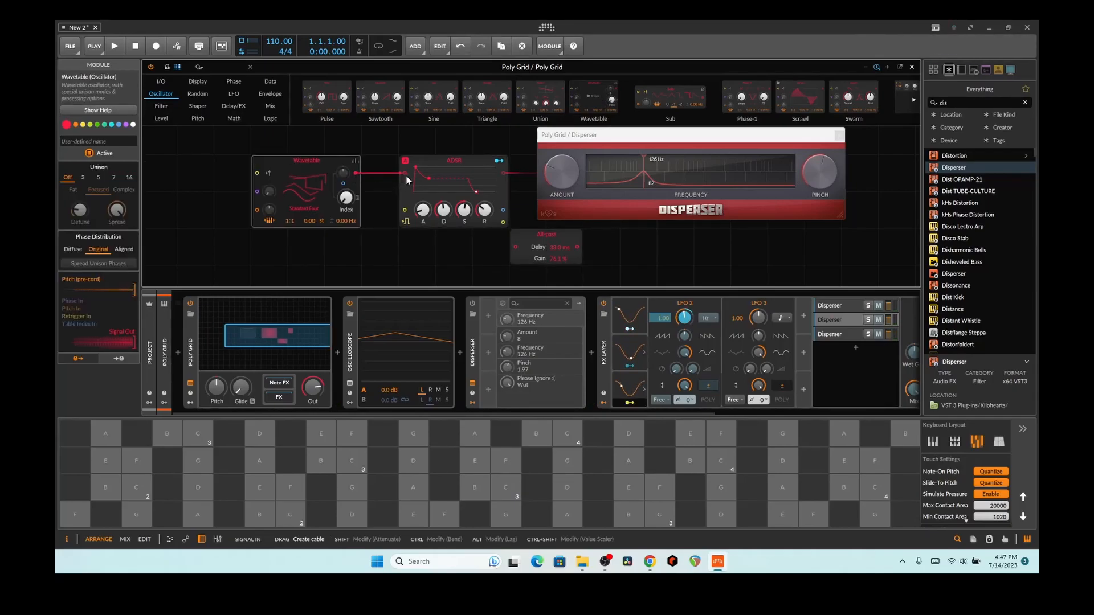
Load the SQ Bend wavetable from the Digital category and sweep the Wavetable oscillator's Index.
click(306, 184)
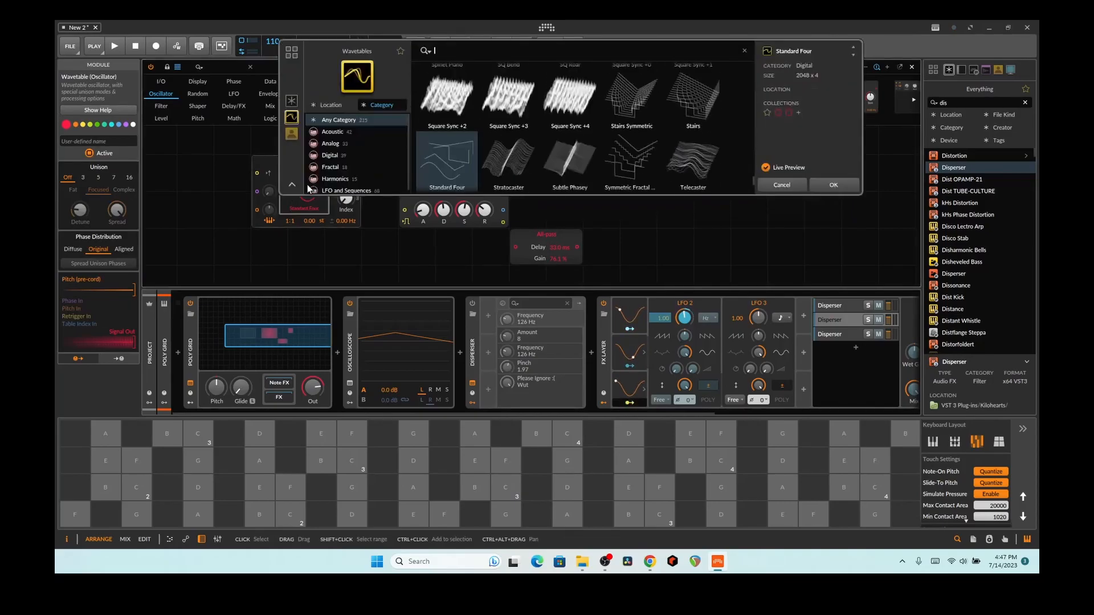
scroll(534, 154, up, 1)
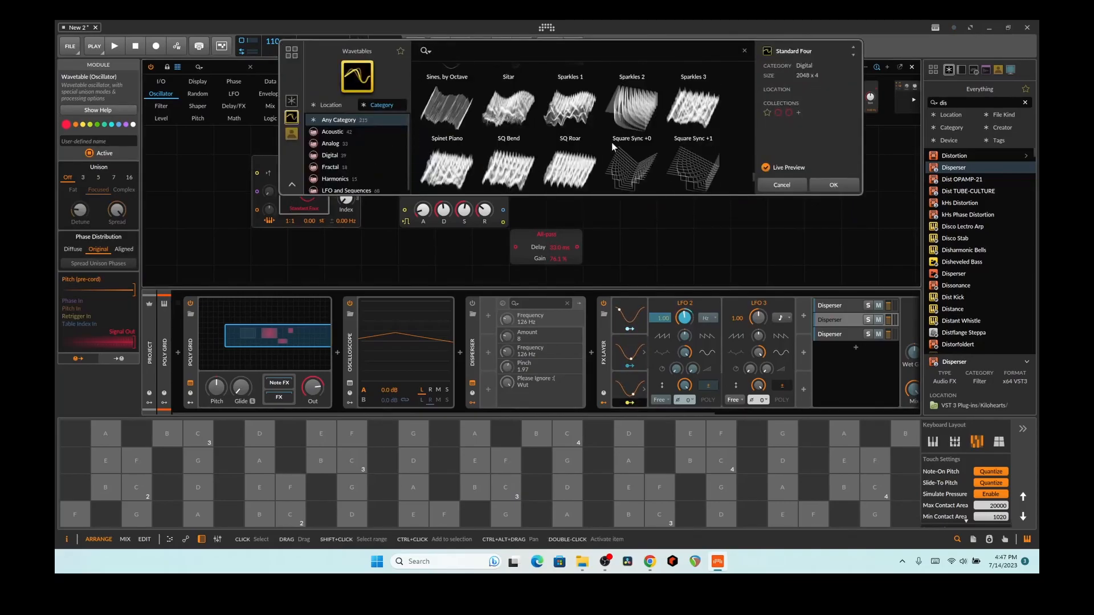
scroll(614, 142, up, 1)
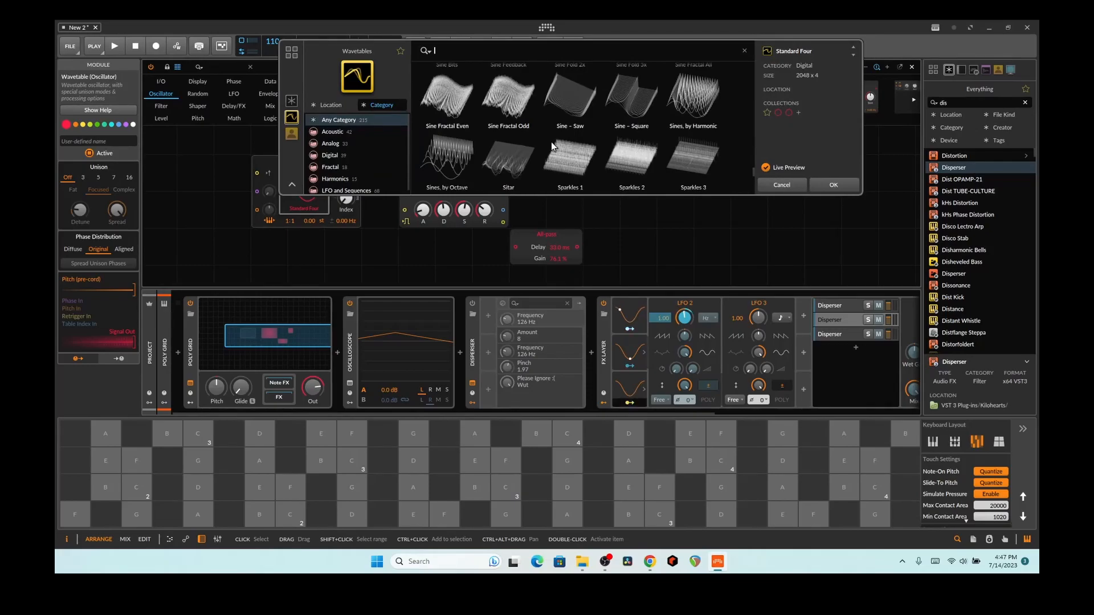
scroll(525, 148, up, 2)
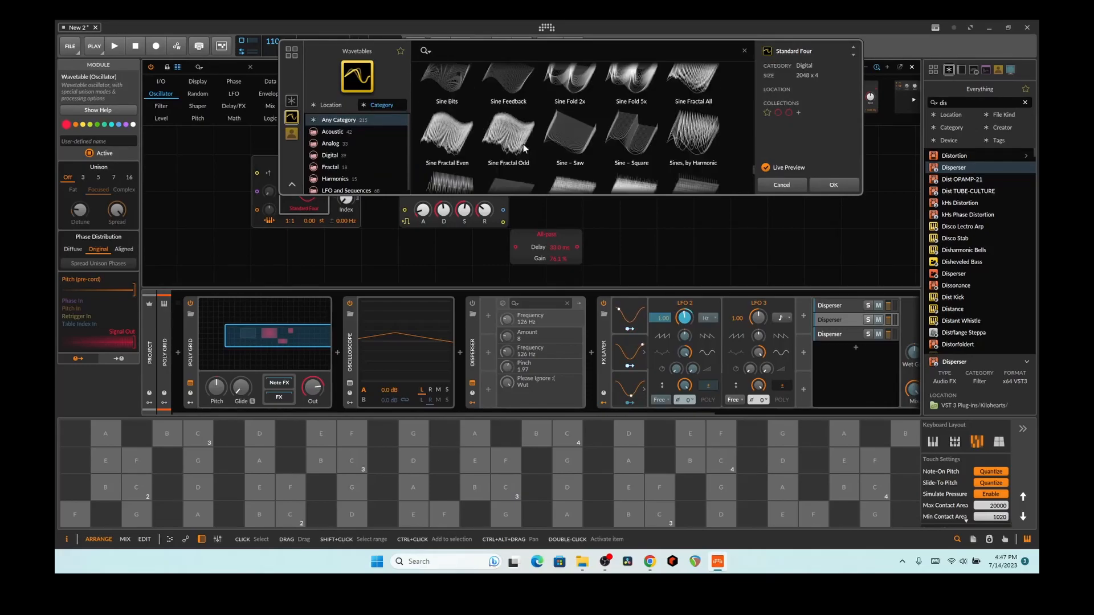
click(337, 154)
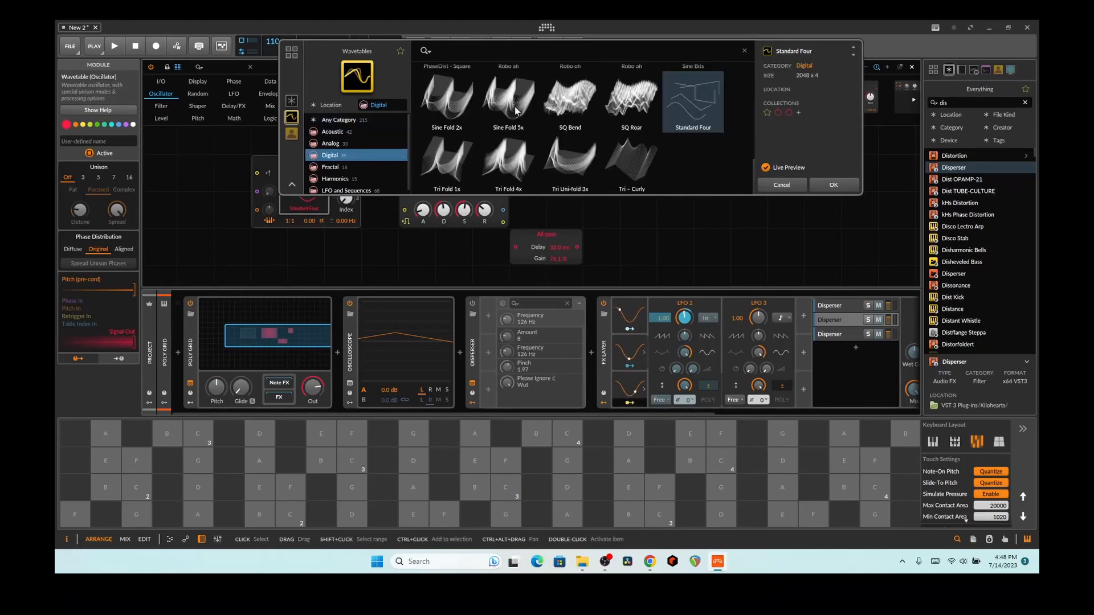
double_click(579, 109)
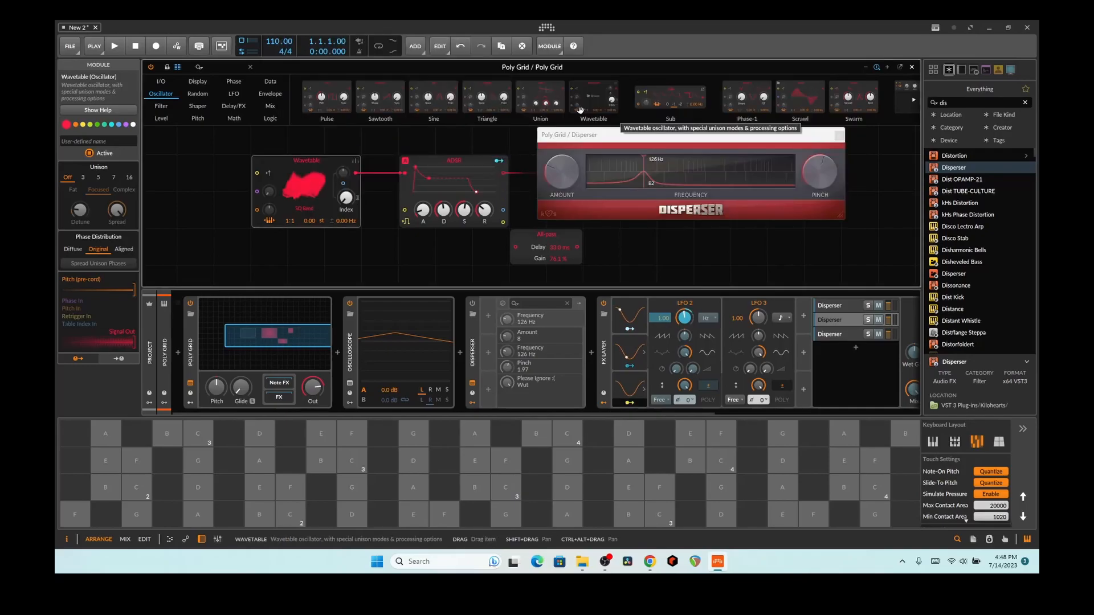
drag(345, 198, 345, 176)
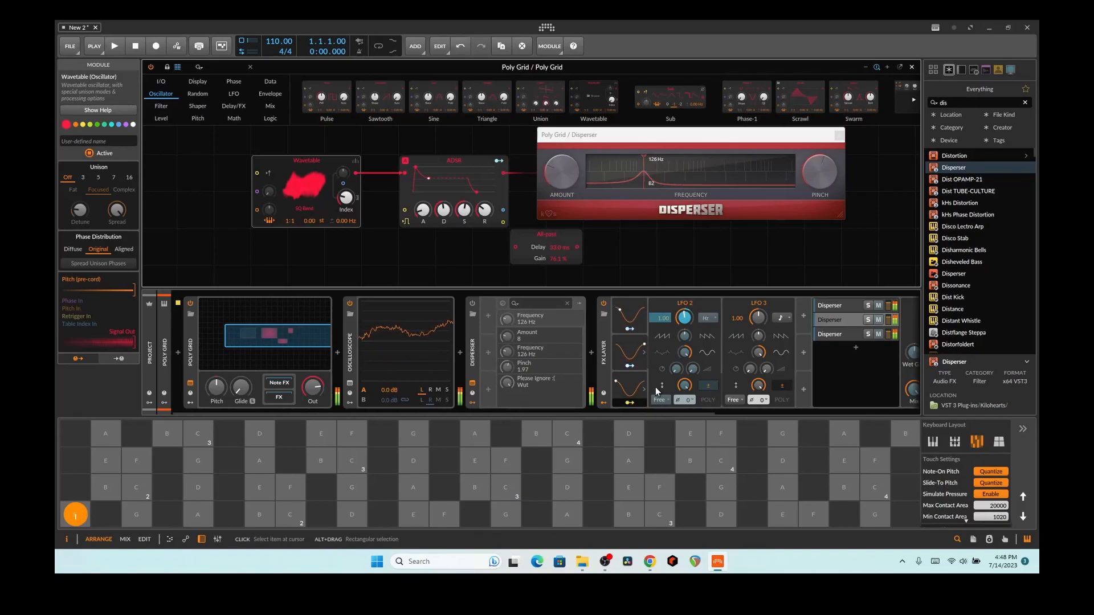
Show only LFO 3's settings in the FX Layer, set its timebase to Bar, and raise its rate.
click(641, 389)
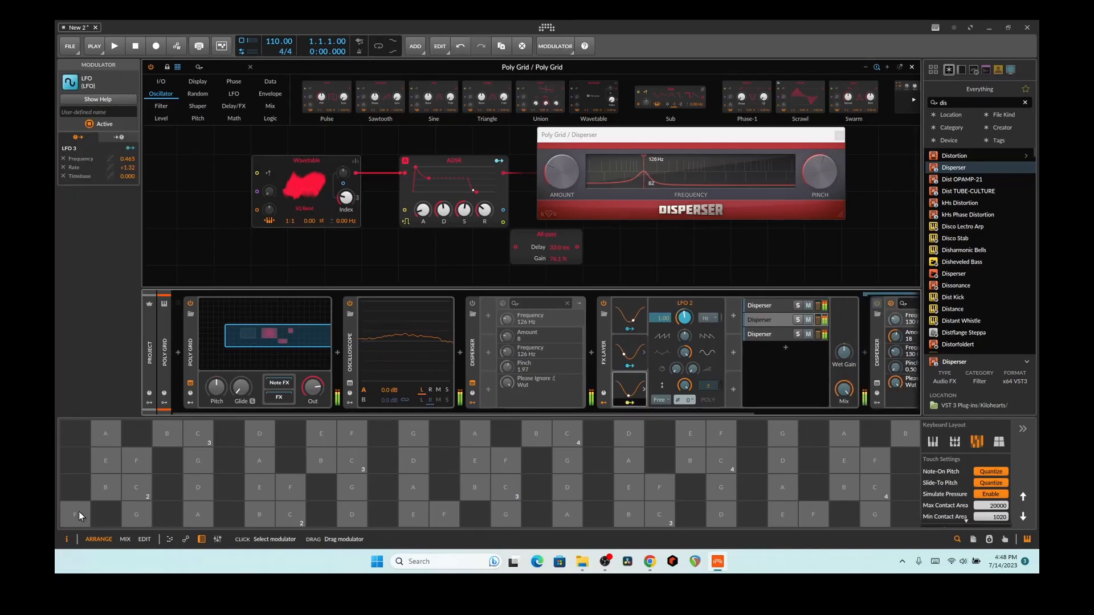
click(631, 395)
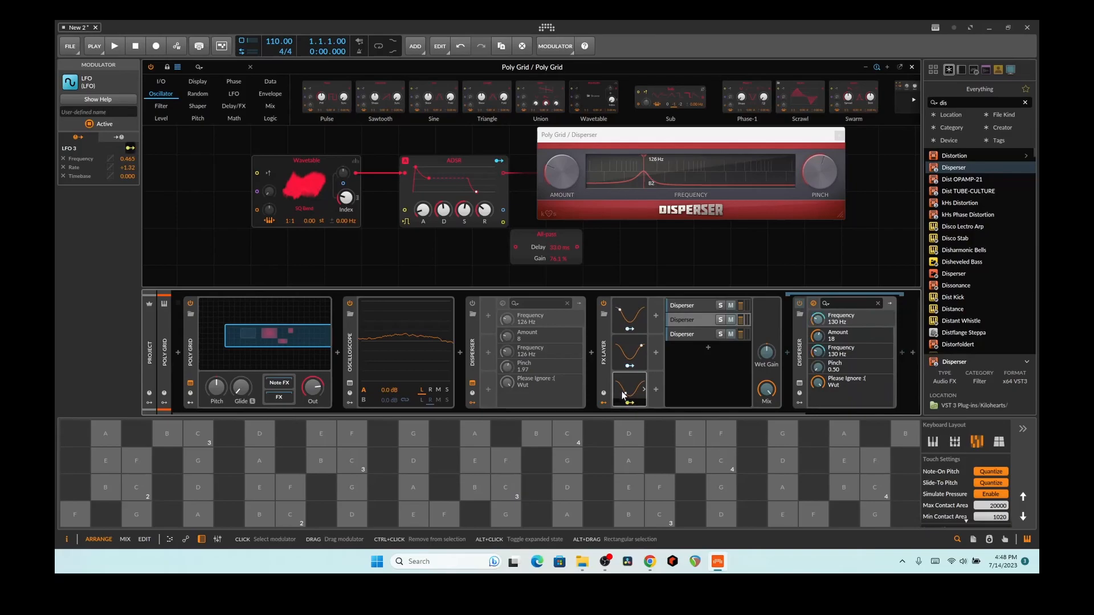
click(643, 391)
click(712, 317)
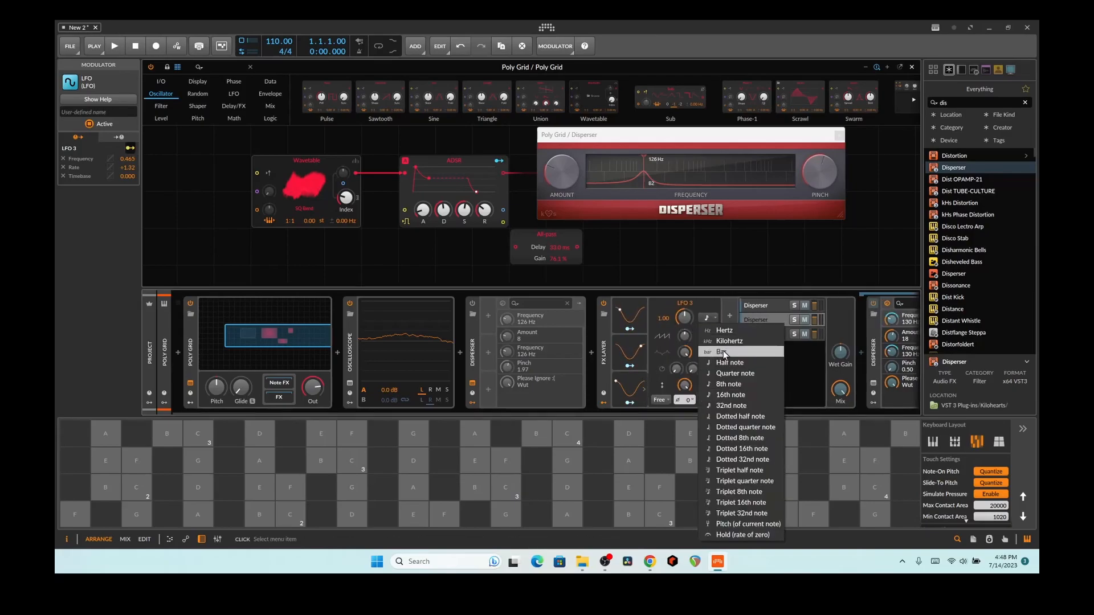
click(719, 352)
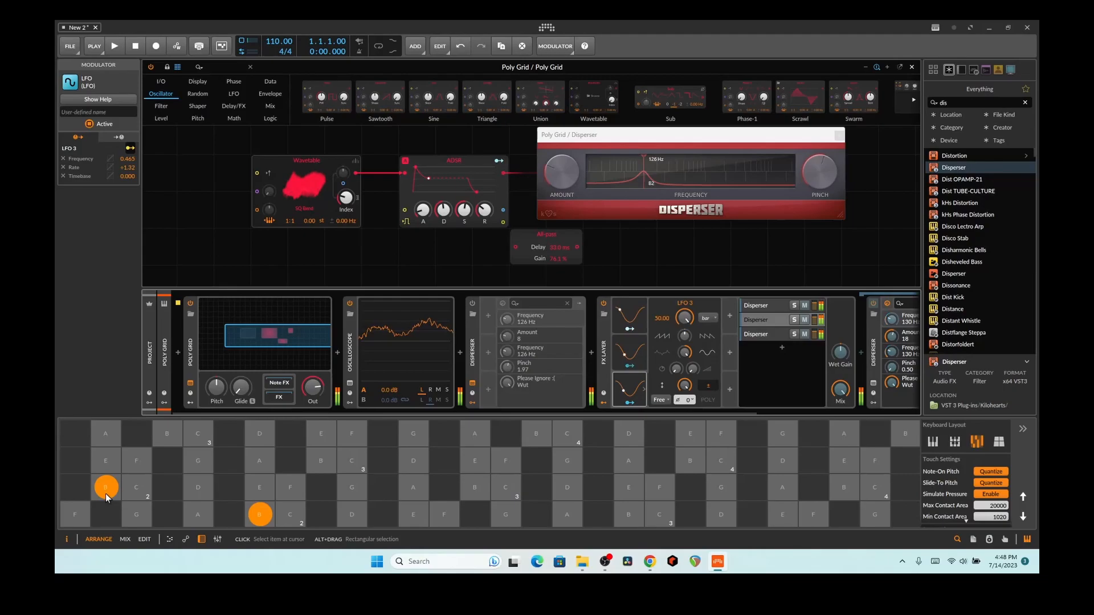
Adjust LFO 3's tilt and audition the wavetable with low notes through the layered Dispersers.
drag(684, 336, 684, 328)
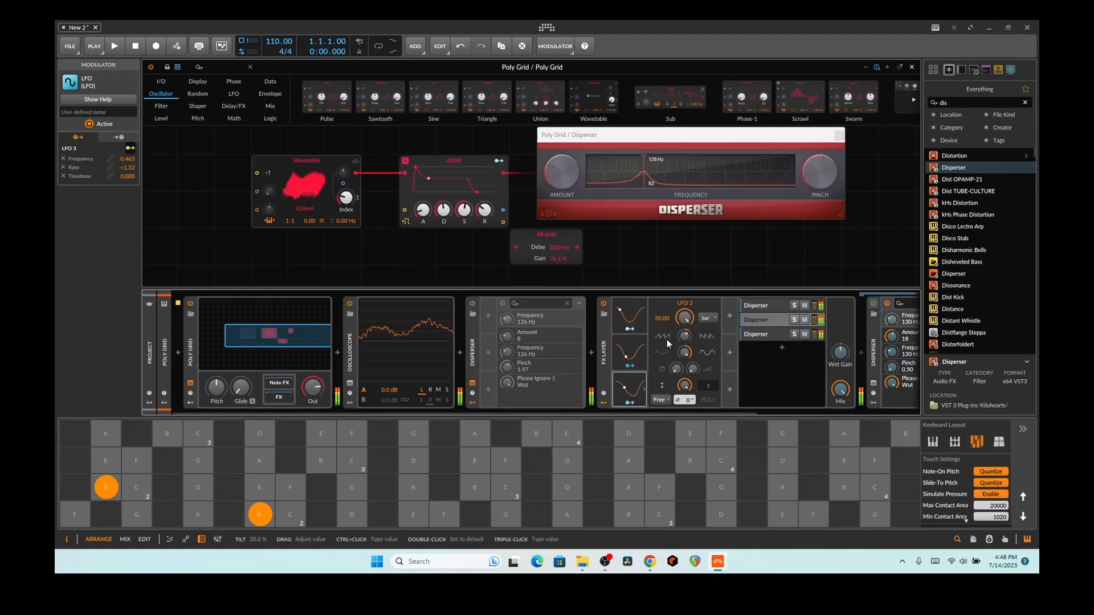
click(199, 513)
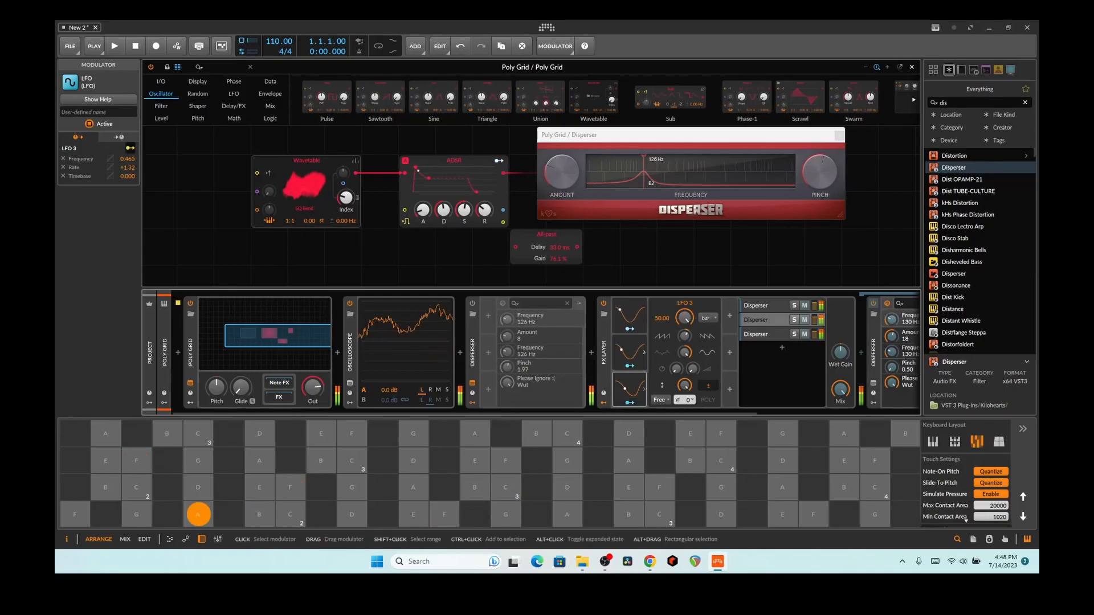
click(204, 511)
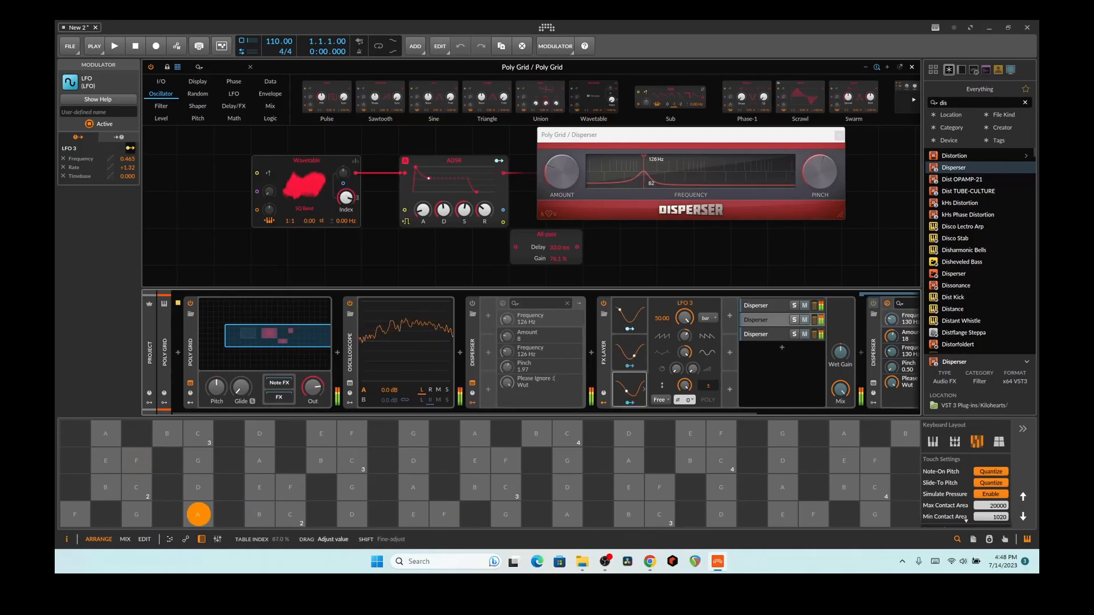
Sweep the Wavetable oscillator's Index, load the Harmonius wavetable from the Harmonics category, and sweep the Index again.
drag(346, 197, 345, 174)
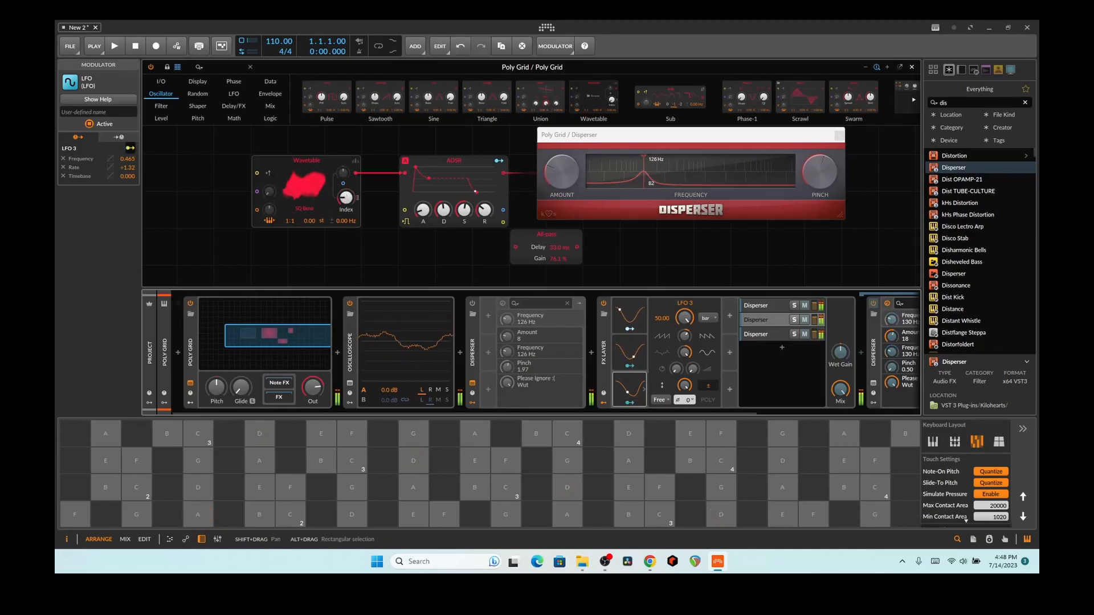
click(306, 191)
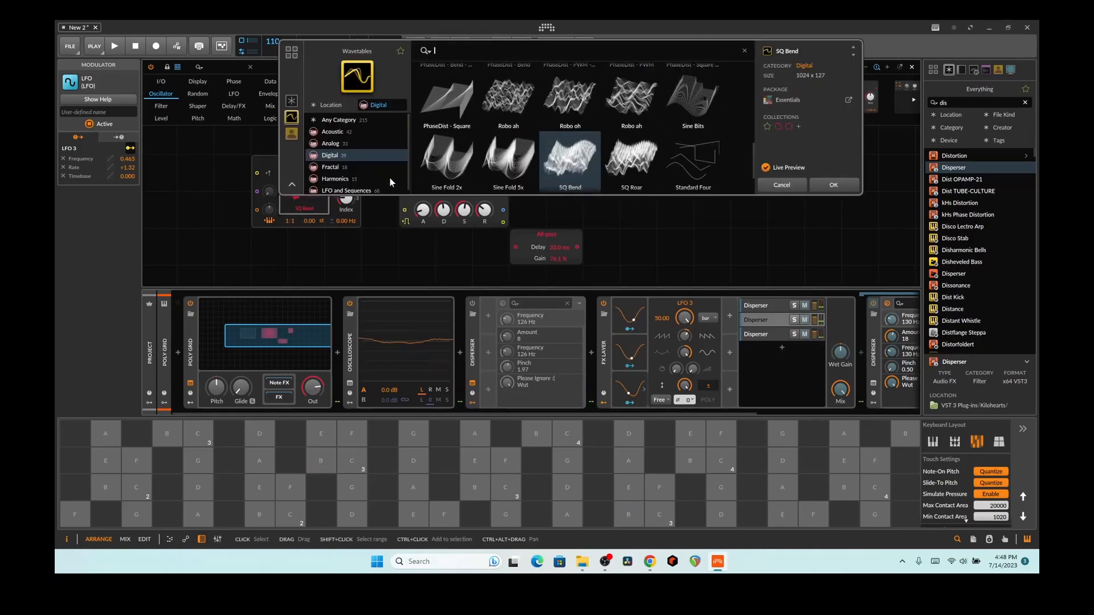
click(330, 179)
double_click(511, 94)
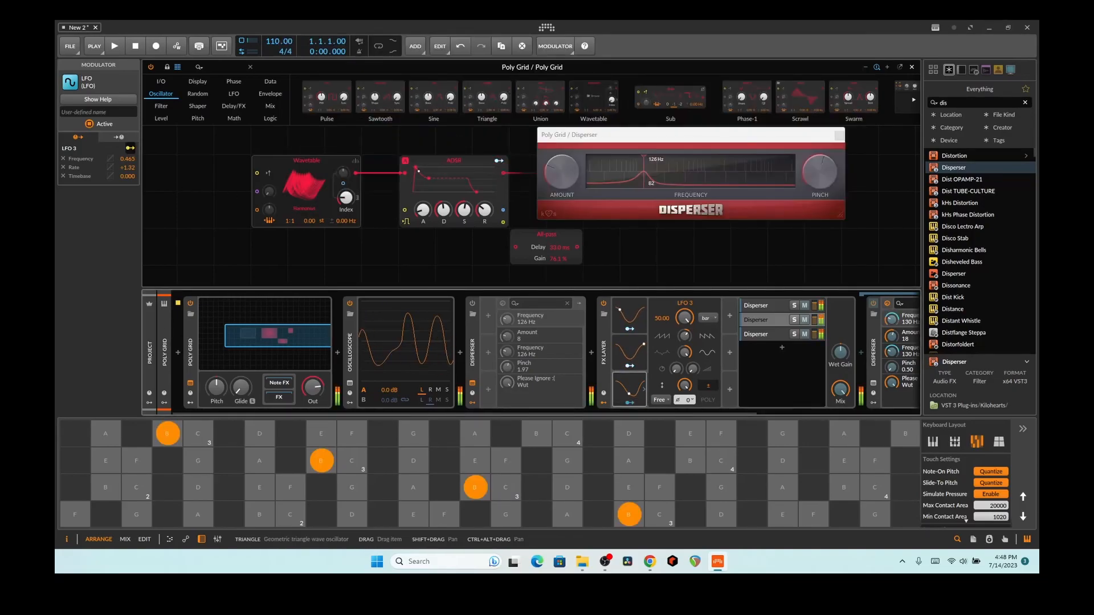
drag(354, 199, 354, 174)
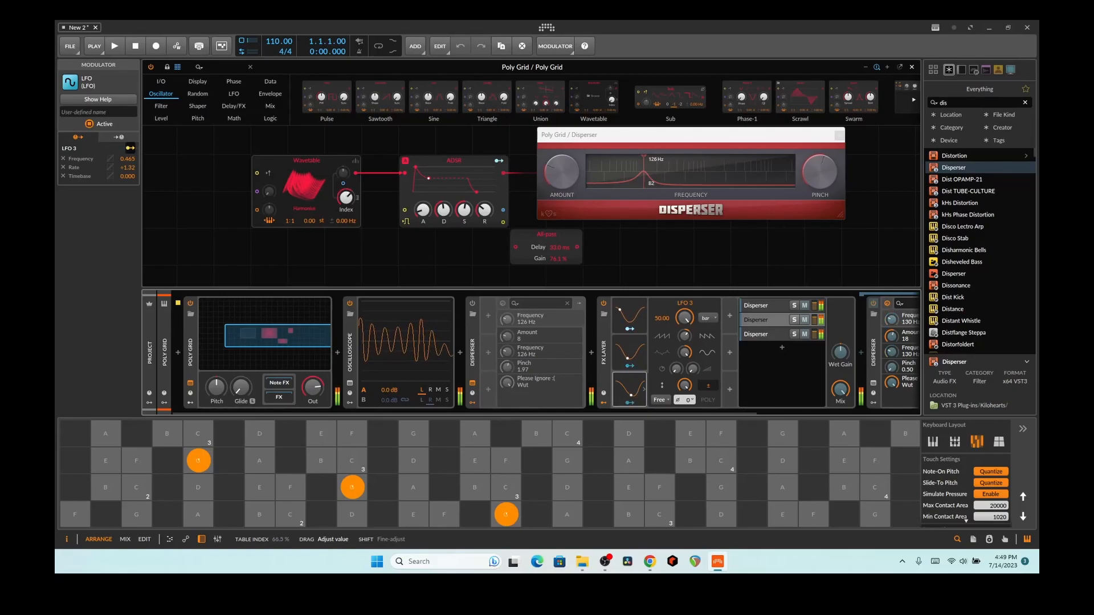
Load the Acoustic Guitar wavetable from the Acoustic category and set the oscillator's Index to about 54%.
click(302, 191)
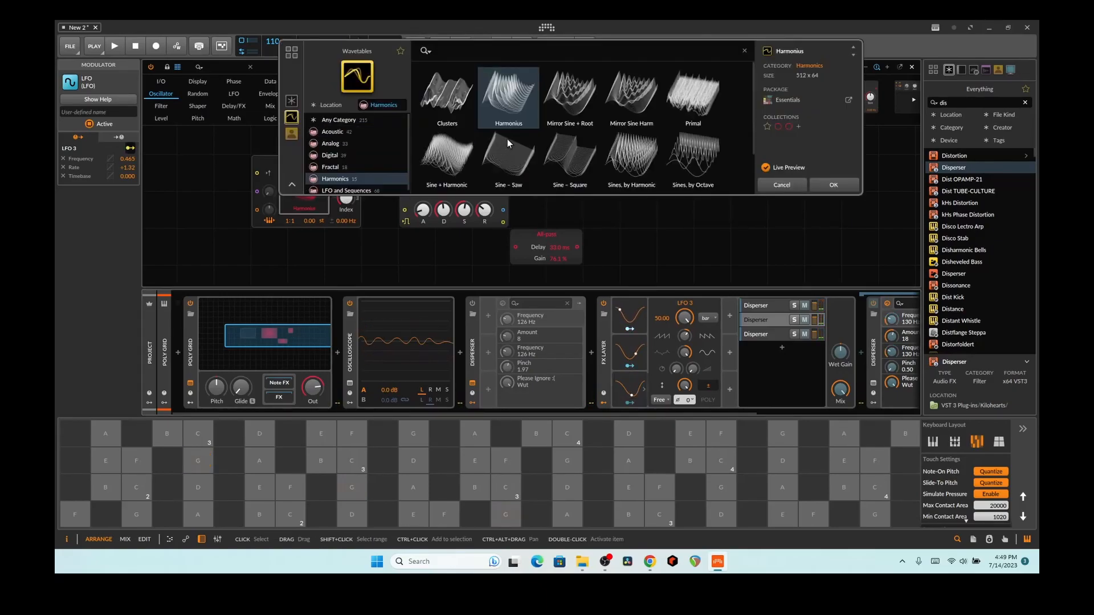
scroll(360, 150, down, 1)
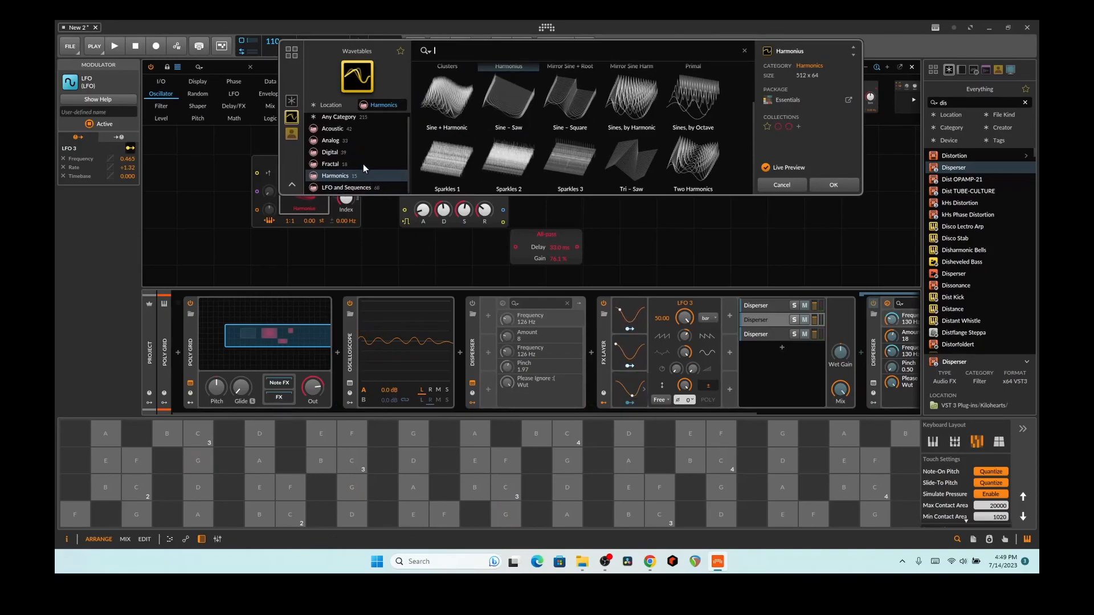
click(337, 128)
double_click(513, 106)
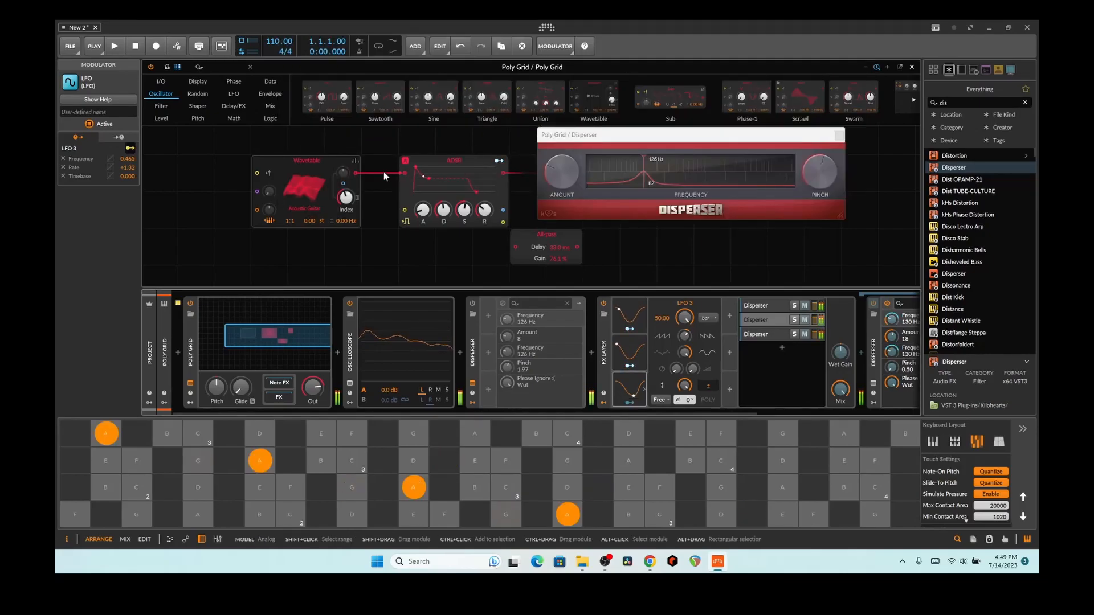
drag(347, 198, 347, 196)
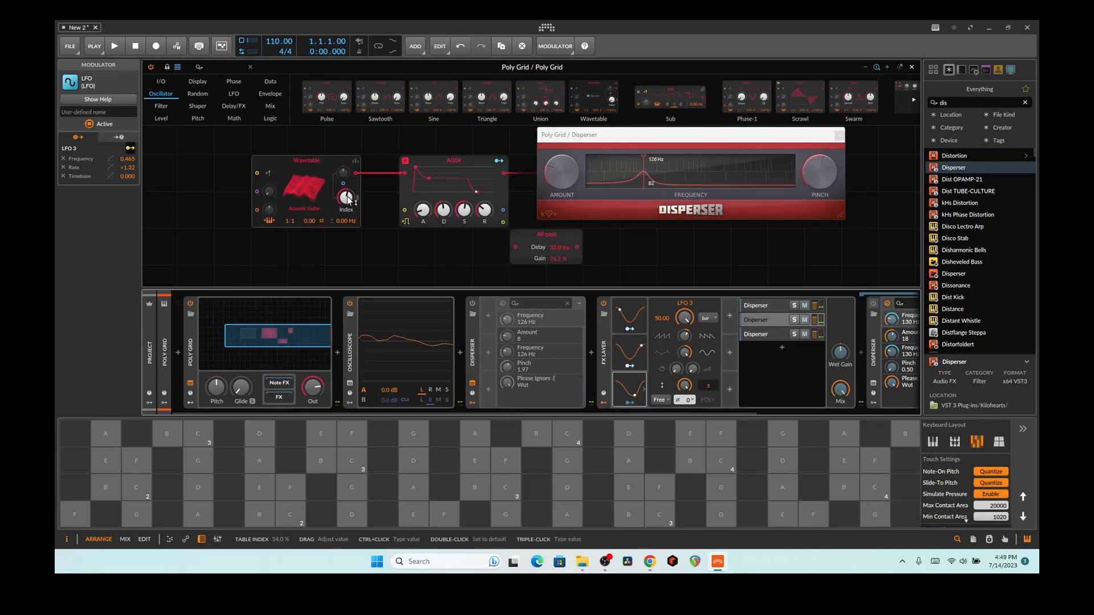
Delete the Poly Grid and insert the DX7 V synth in its place, ahead of the Oscilloscope.
click(194, 346)
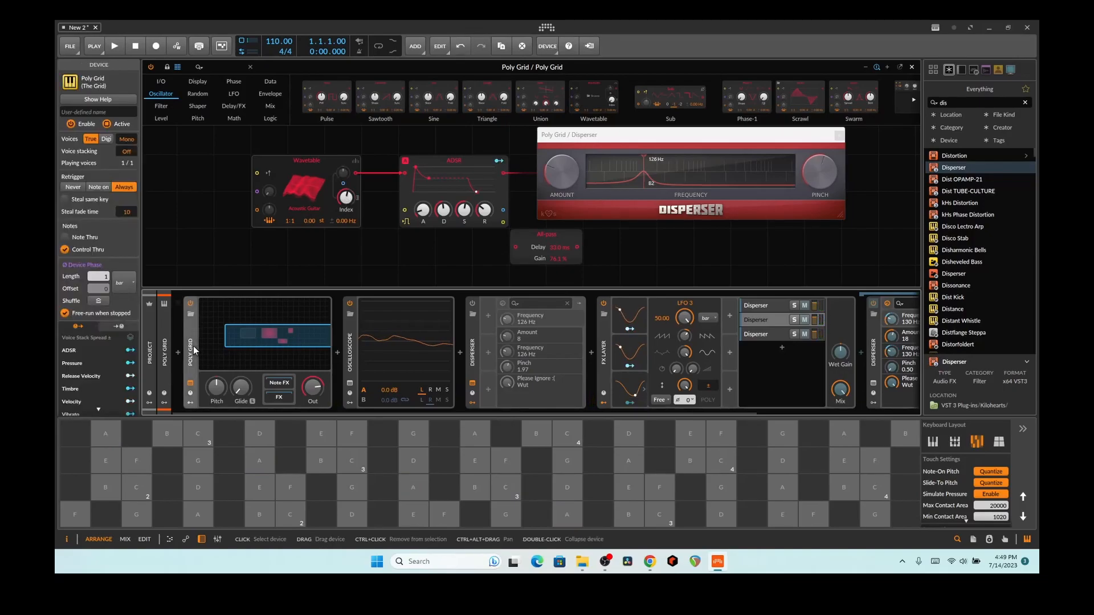
key(Delete)
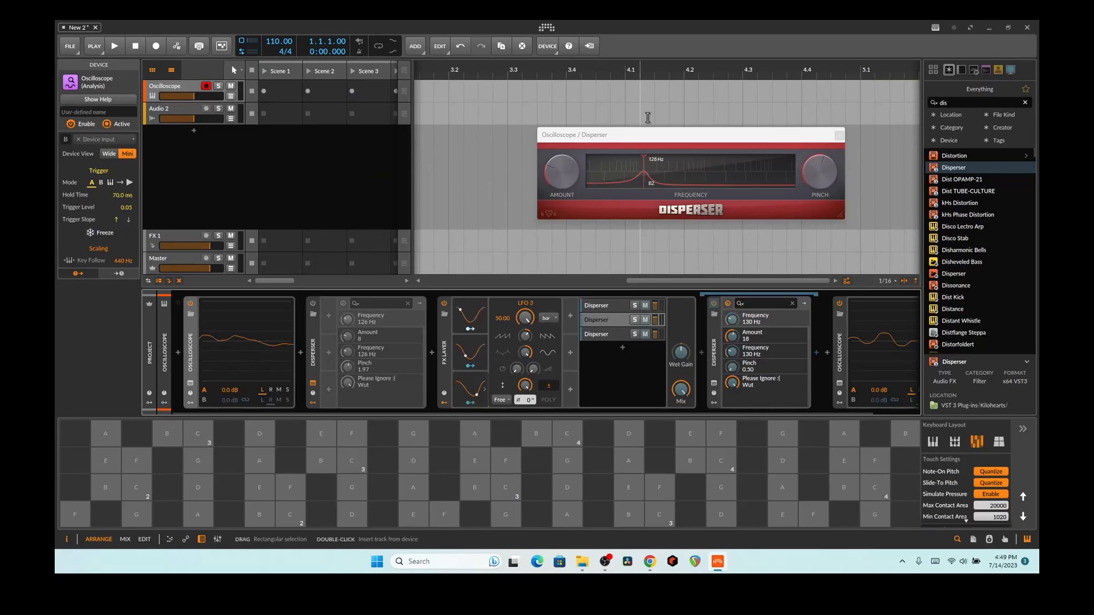
click(864, 108)
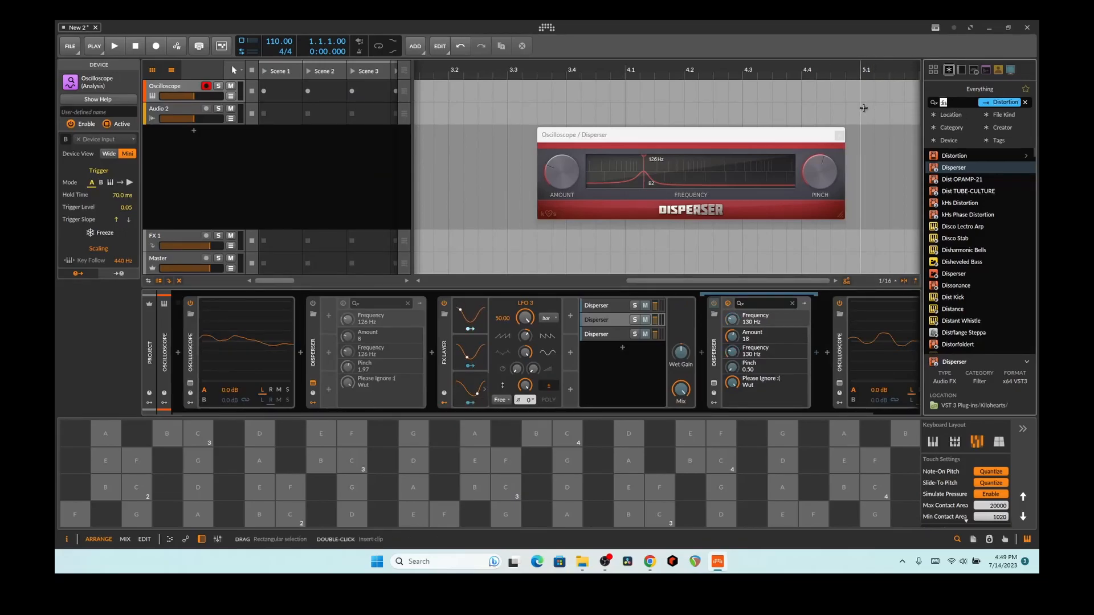
key(BackSpace)
key(BackSpace)
scroll(972, 235, down, 2)
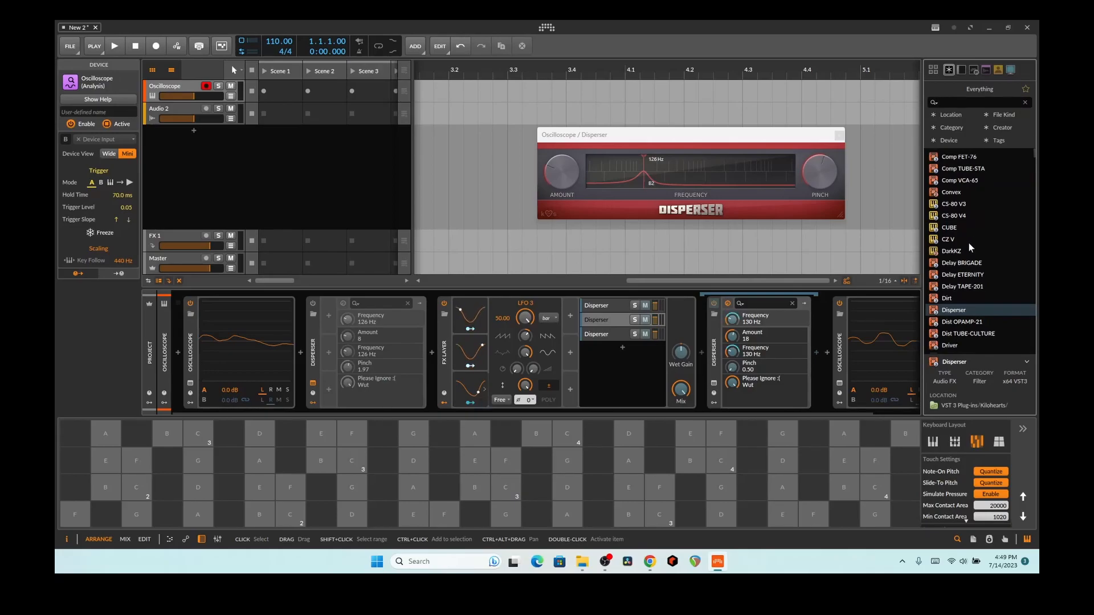
scroll(970, 241, down, 8)
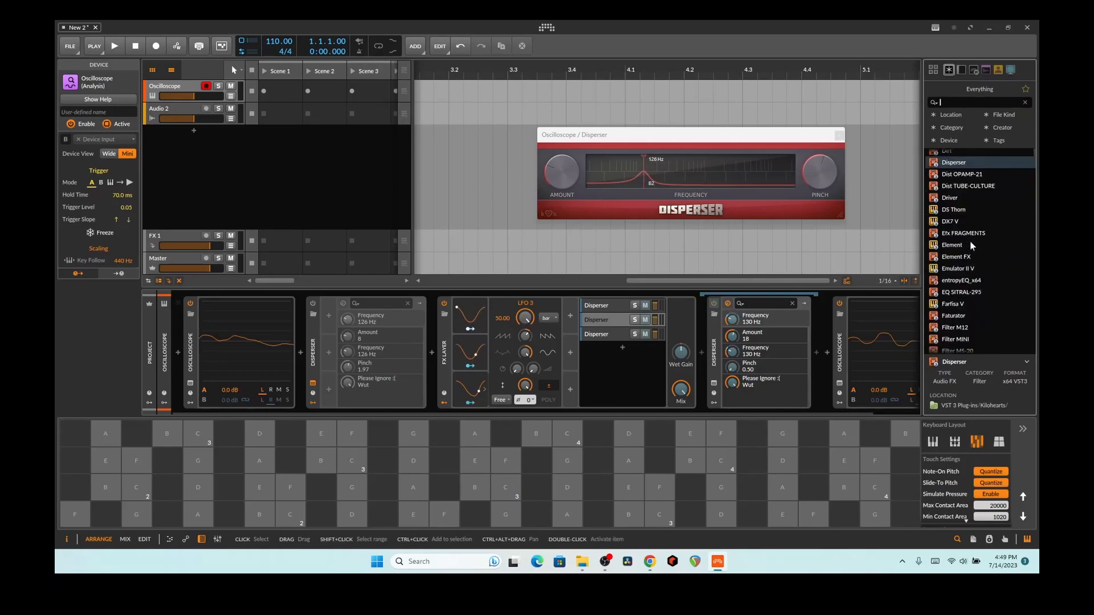
mouse_move(950, 221)
mouse_down()
mouse_move(655, 296)
mouse_move(245, 350)
mouse_move(173, 346)
mouse_up()
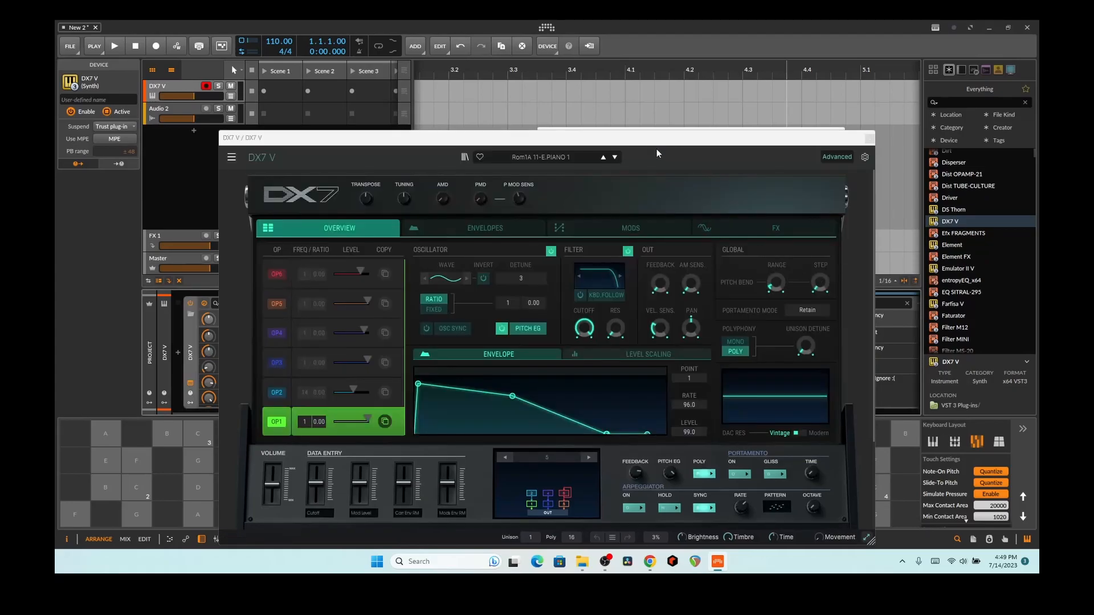
Reposition the DX7 V plug-in window and advance through its presets to Moving 5th.
drag(653, 142, 701, 78)
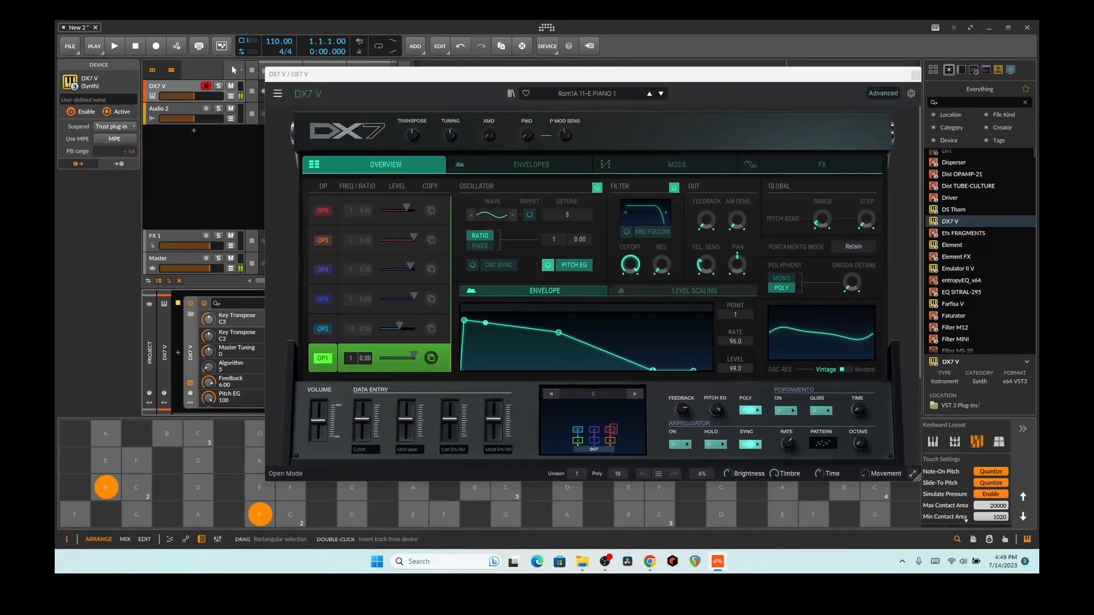
click(661, 94)
click(661, 93)
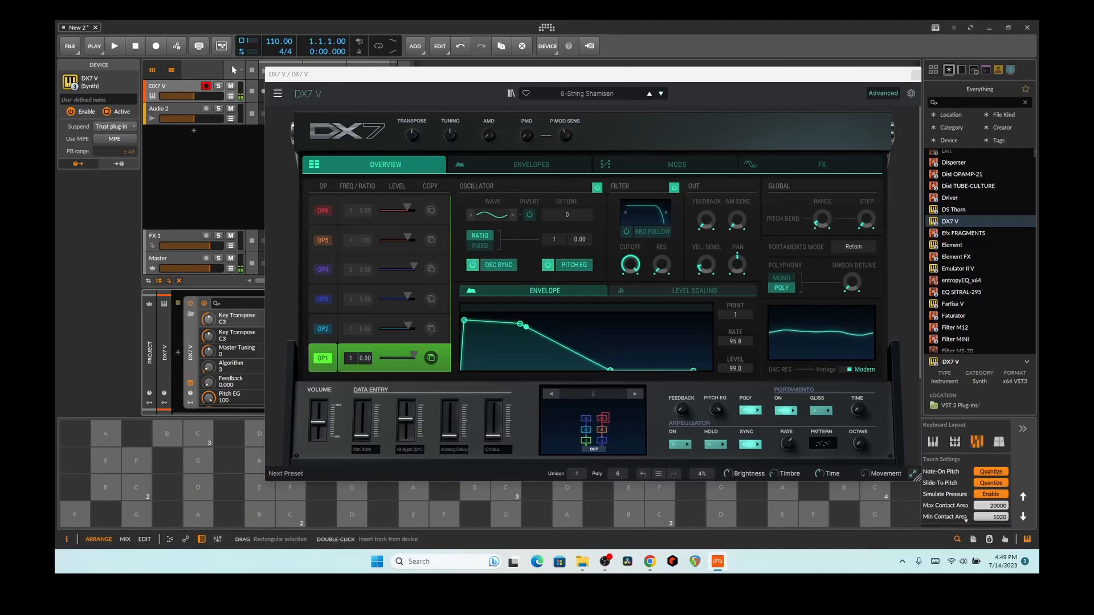
click(661, 93)
click(661, 94)
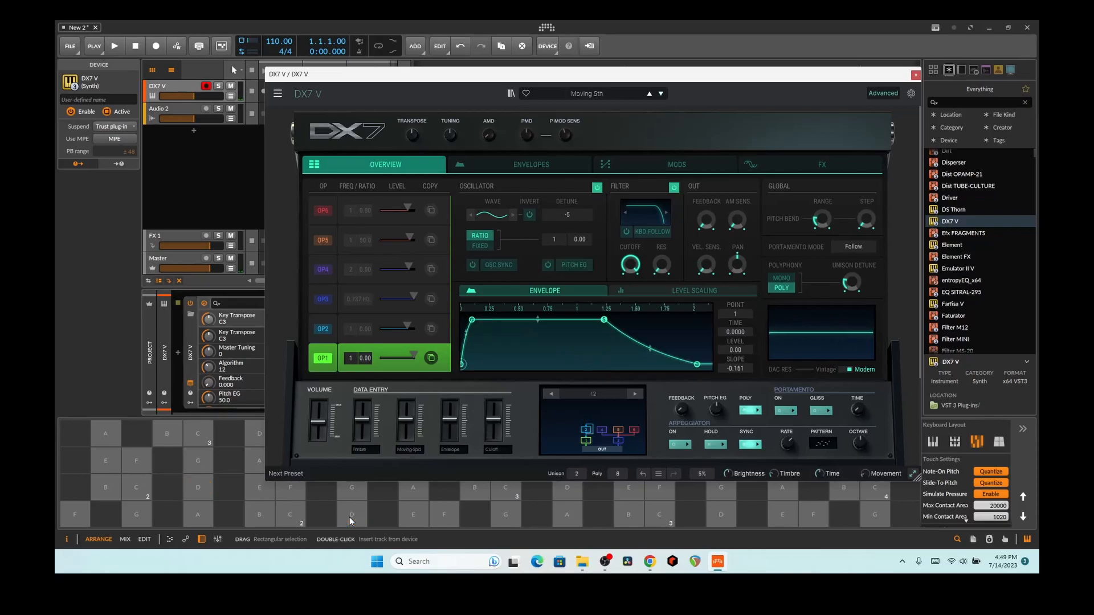
Audition the Moving 5th preset with low notes while keeping the keyboard uncovered, and close the DX7 V window.
click(414, 515)
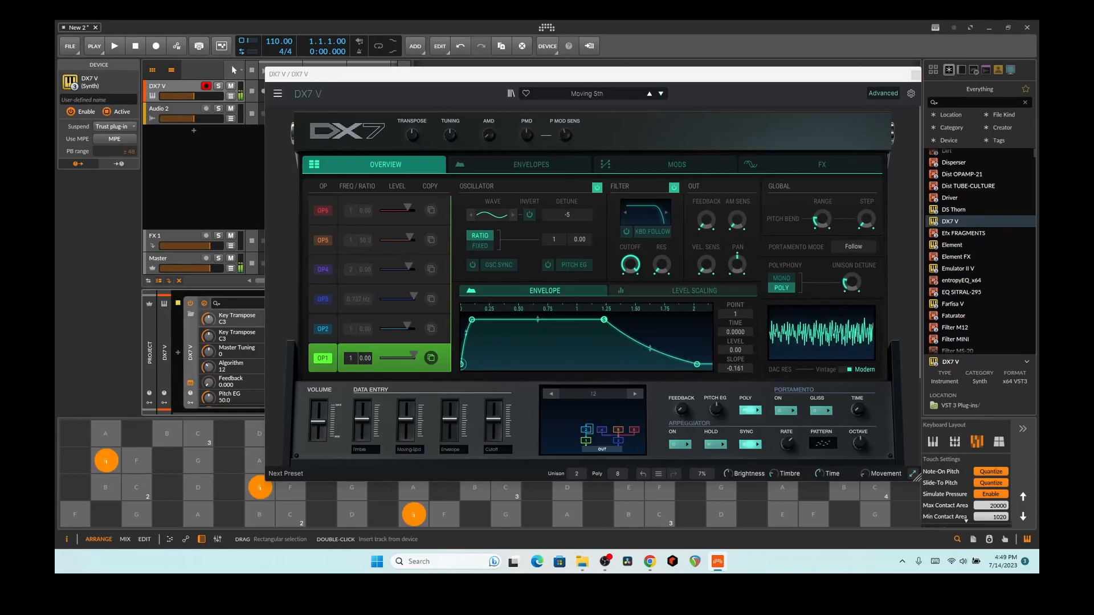
drag(711, 78, 771, 32)
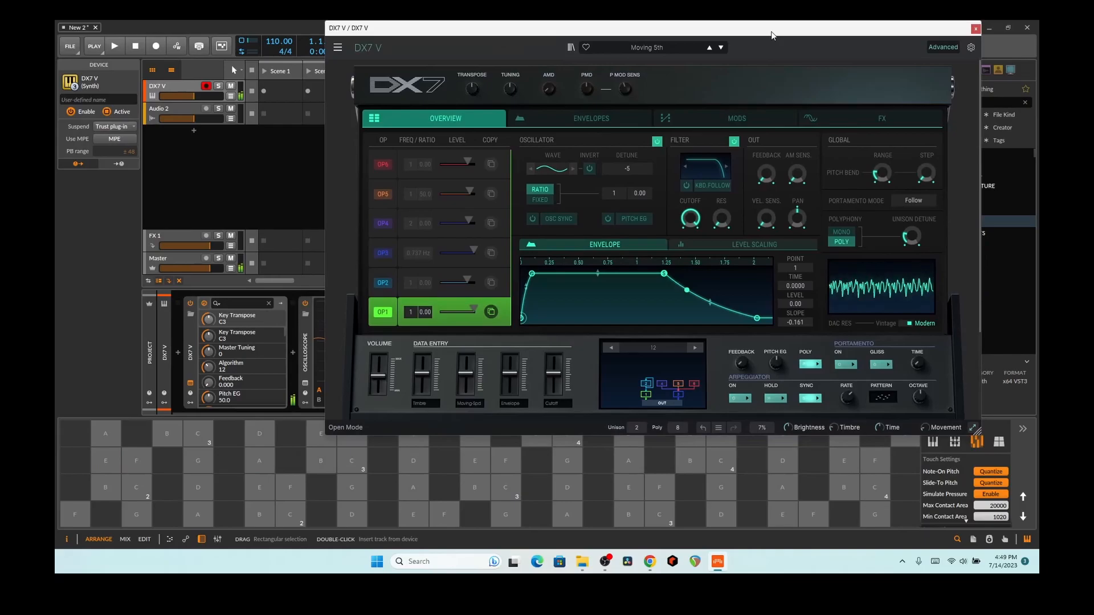
click(185, 488)
drag(184, 486, 192, 505)
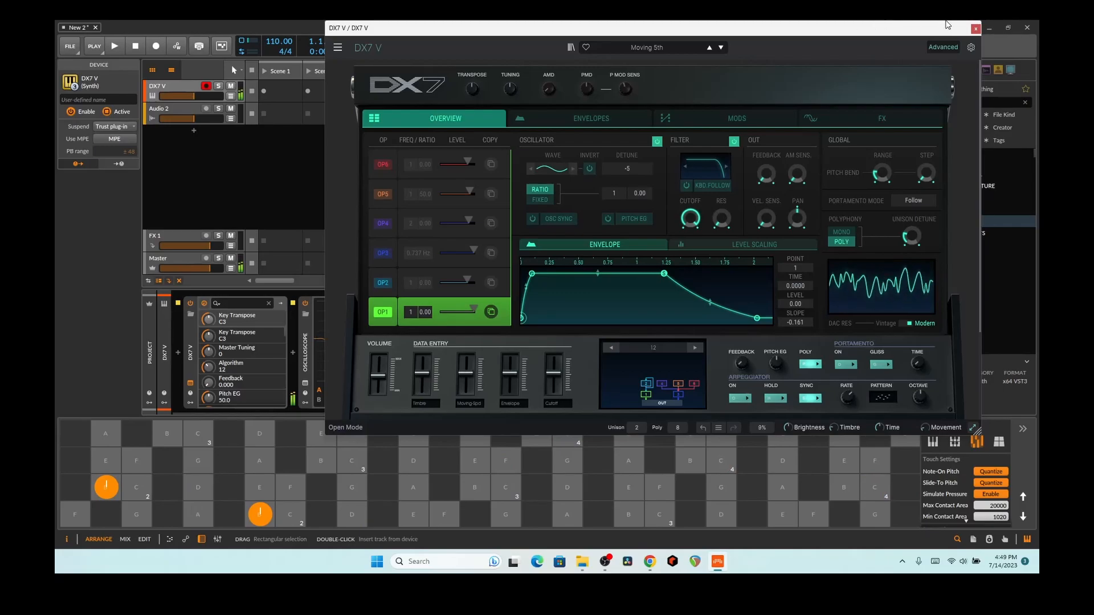
click(975, 28)
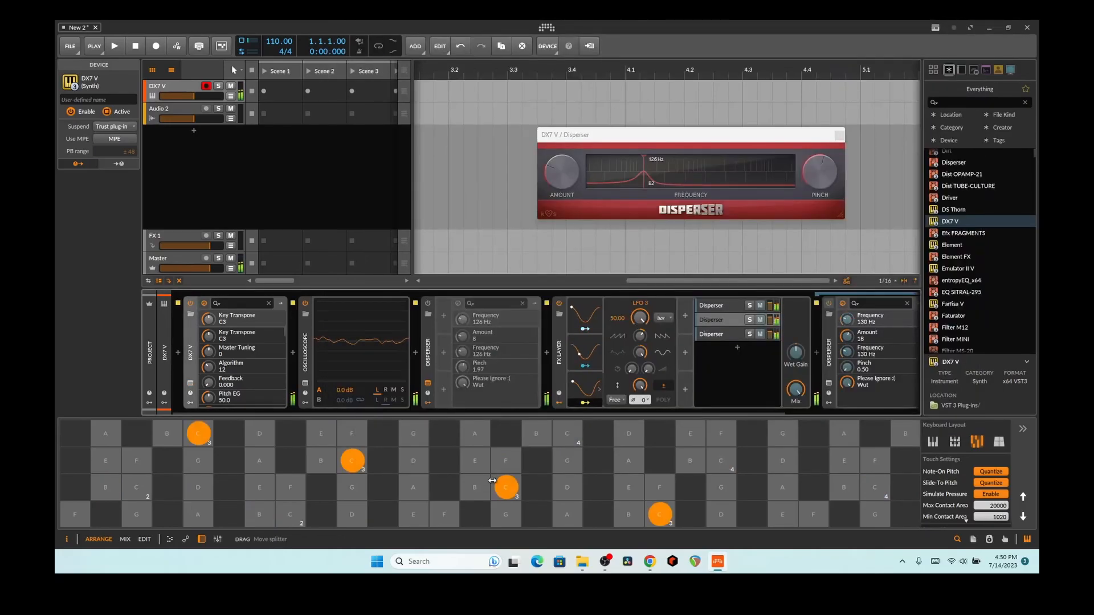
Set the bypassed standalone Disperser's Pinch to 2.08 and raise the Pinch of the second layer's Disperser.
drag(816, 173, 816, 194)
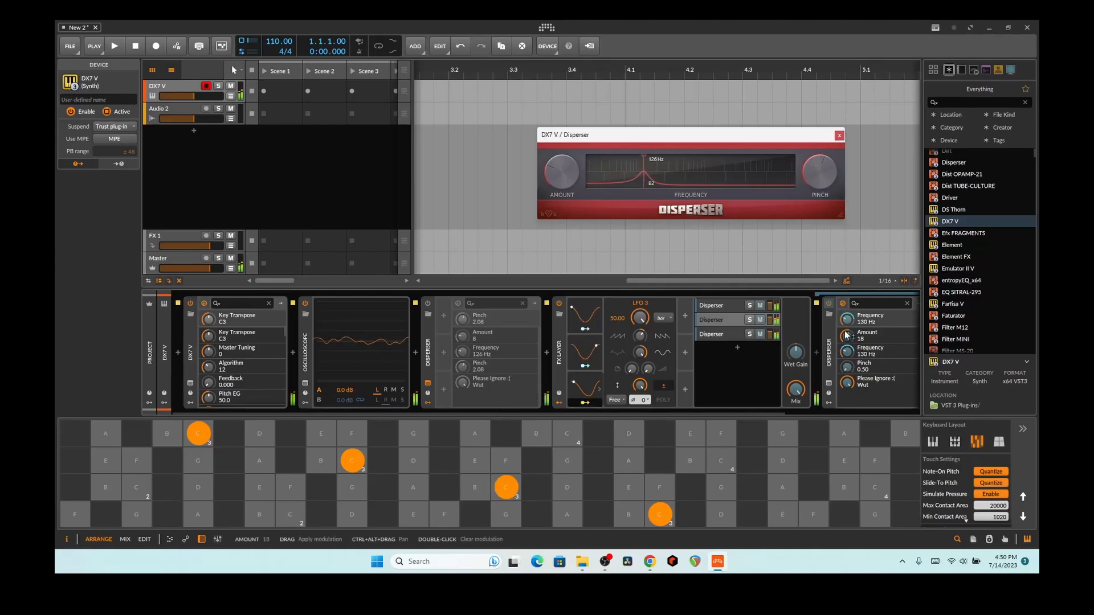
drag(846, 367, 847, 340)
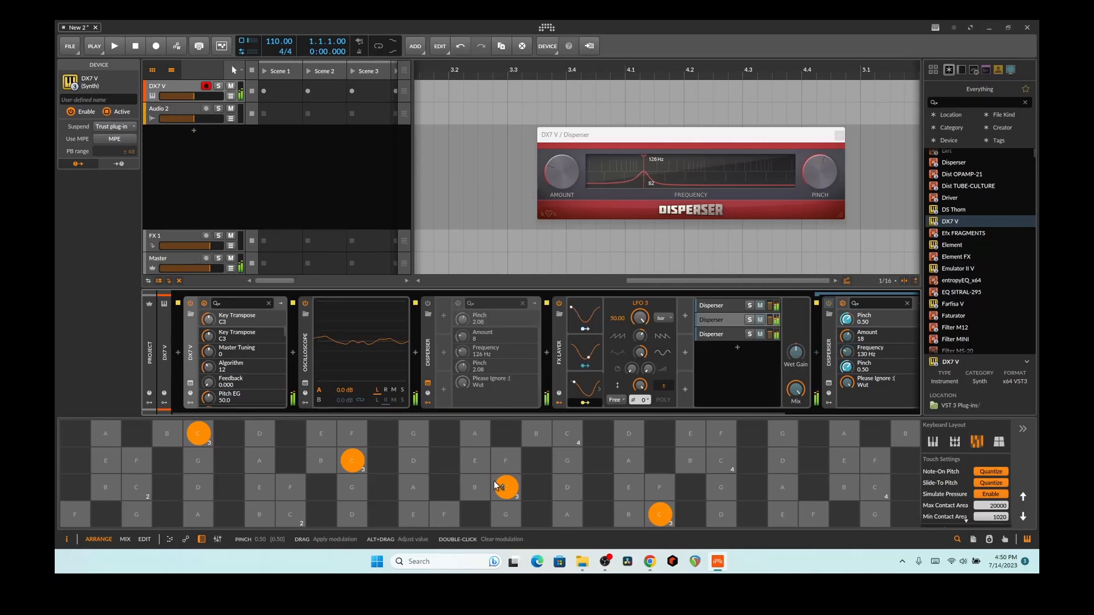
In the first FX layer's Disperser, set the Amount to 16 and the Pinch to about 2.2.
click(729, 335)
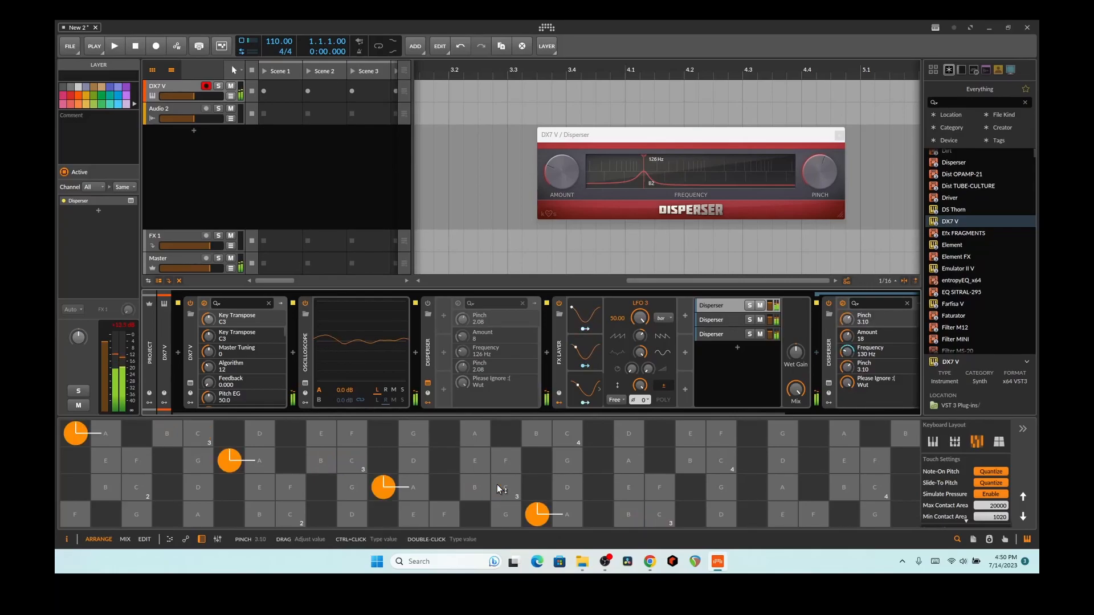
drag(847, 339, 847, 332)
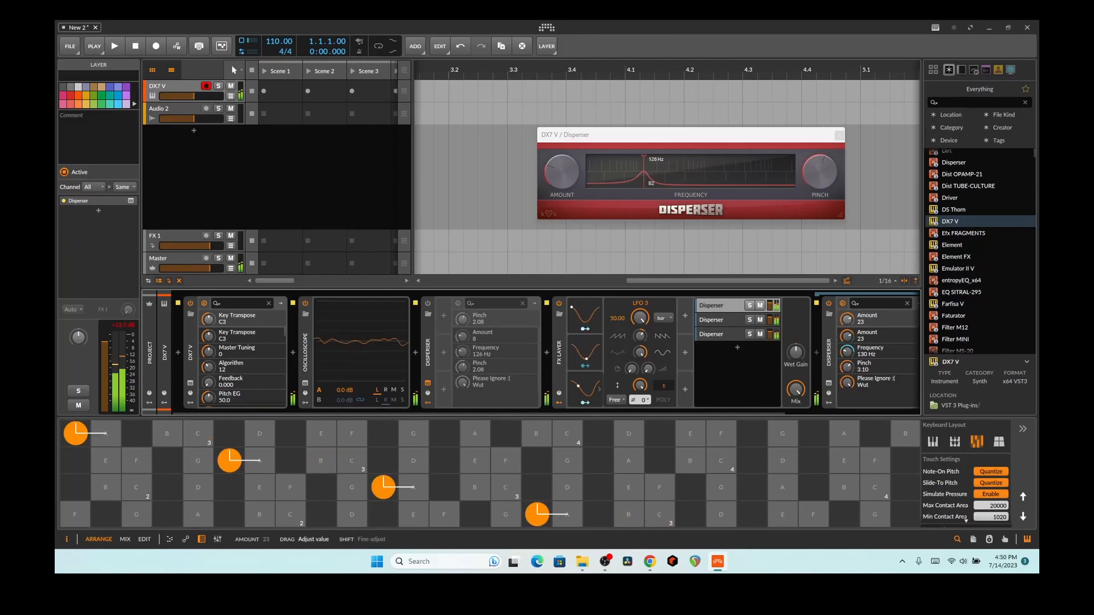
click(845, 385)
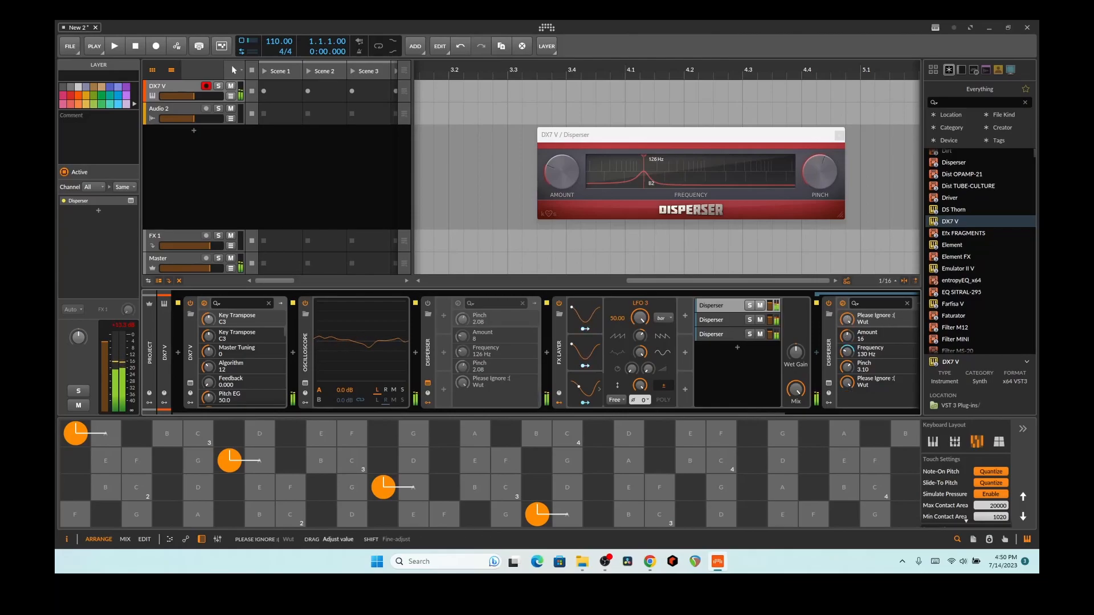
drag(847, 367, 847, 377)
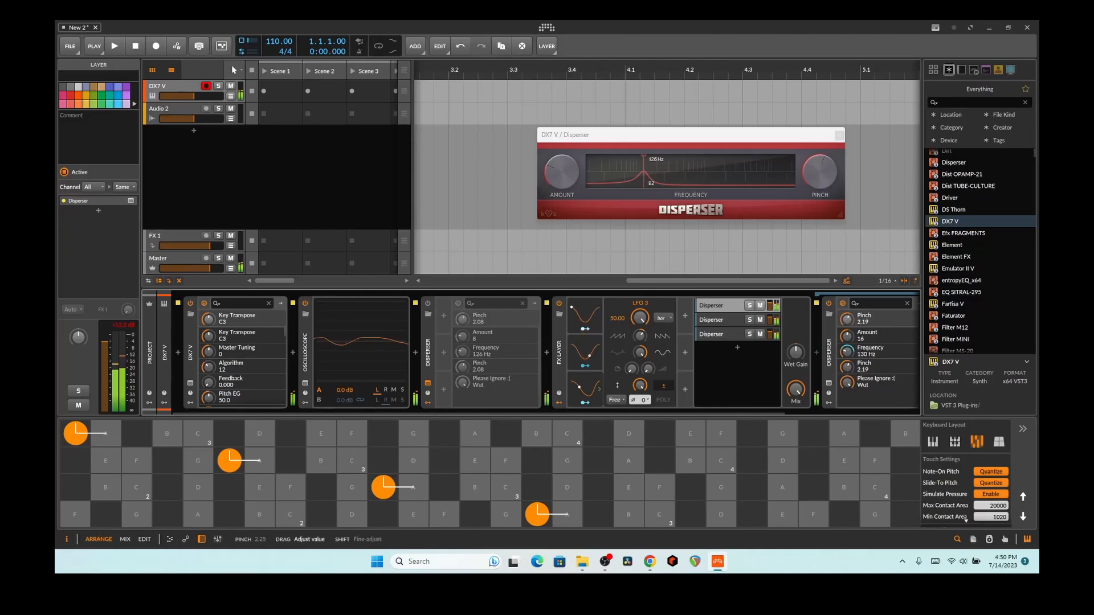
In the third FX layer's Disperser, set the Amount to 25, Pinch to 0.79 and Frequency to 1.00 kHz.
click(720, 333)
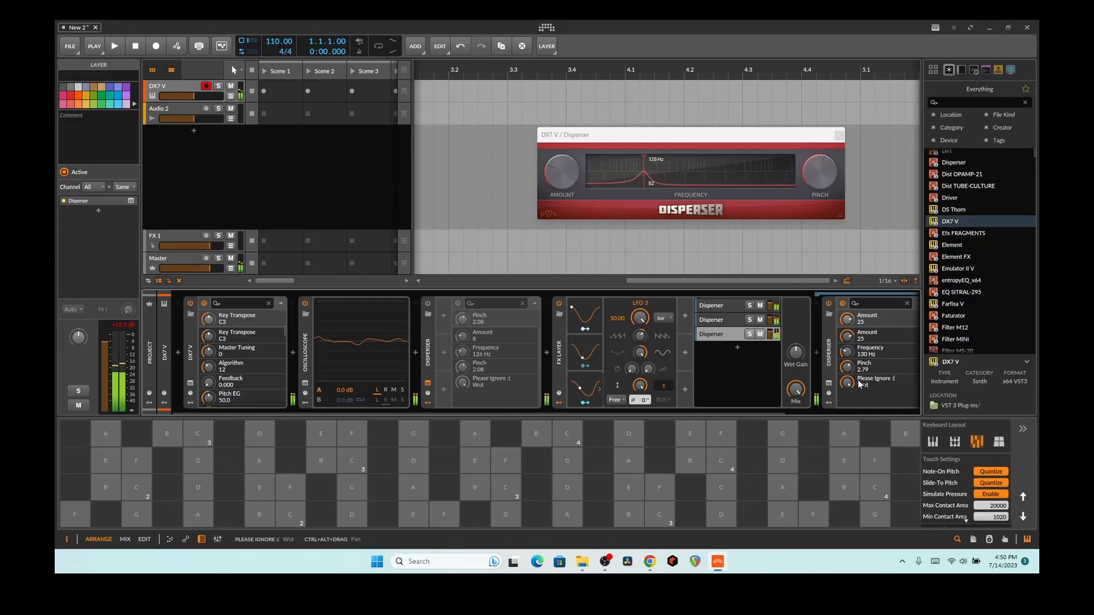
click(499, 501)
drag(847, 366, 847, 313)
drag(847, 352, 847, 360)
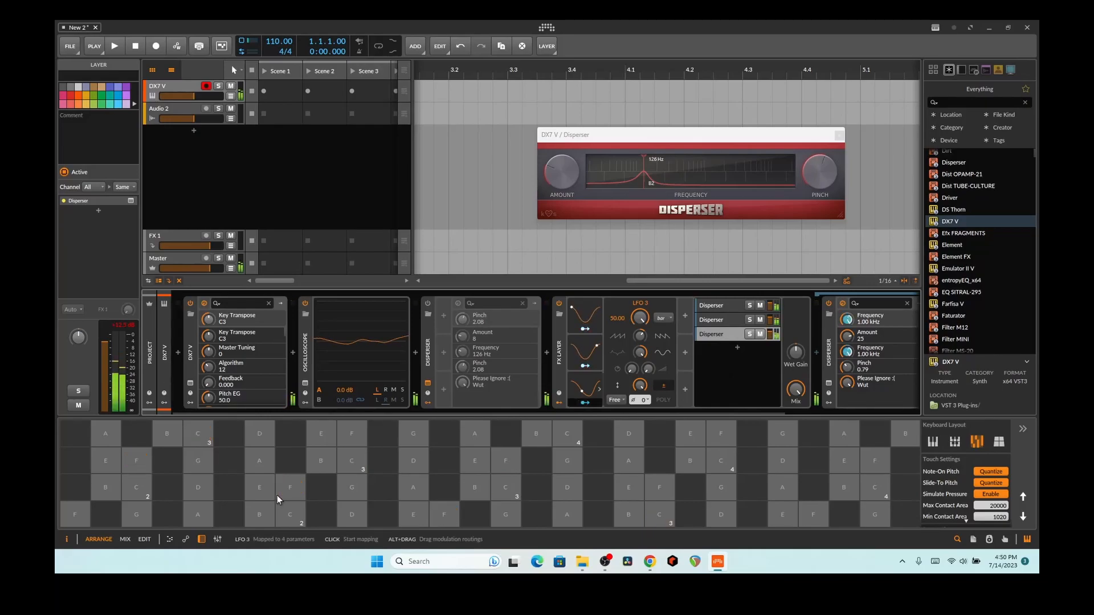
drag(847, 319, 847, 324)
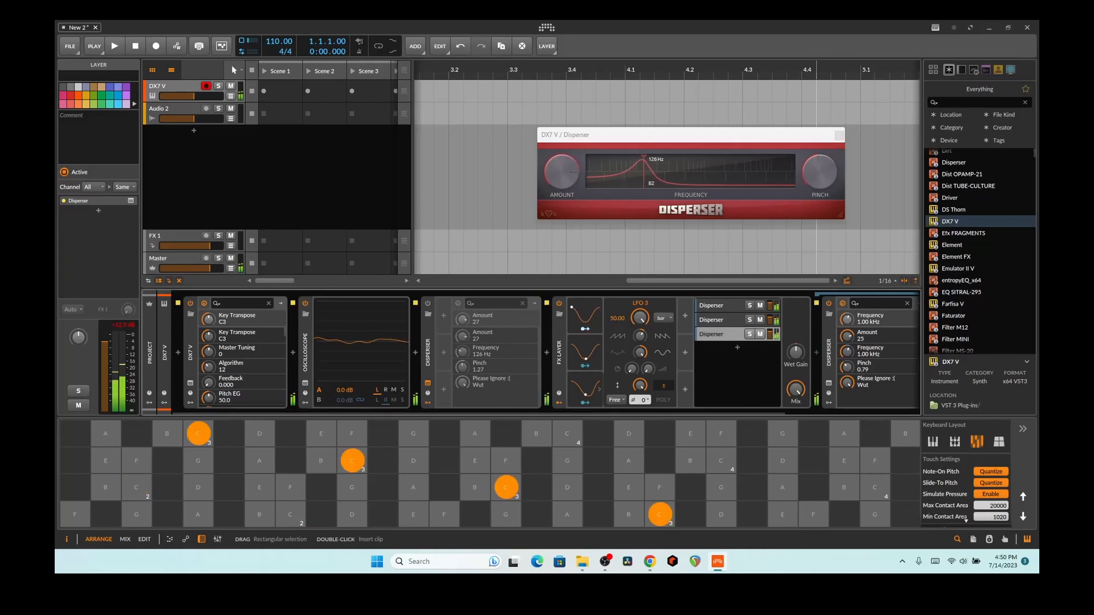
Enable the Disperser ahead of the FX Layer, sweep its Frequency down to 48.0 Hz, and raise its Pinch to 7.95.
drag(818, 172, 818, 142)
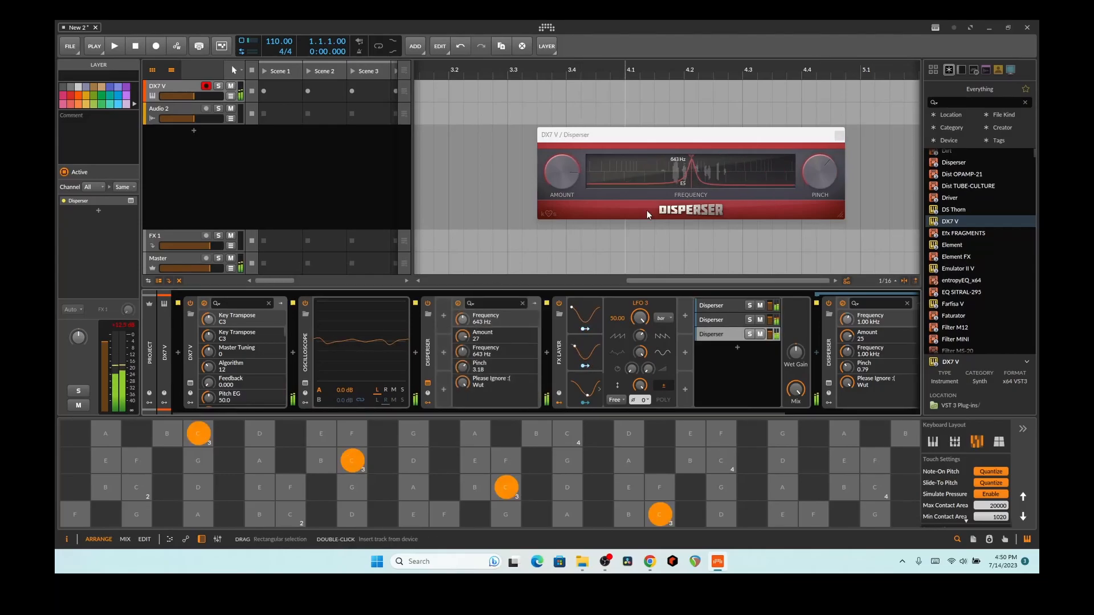
drag(664, 182, 634, 181)
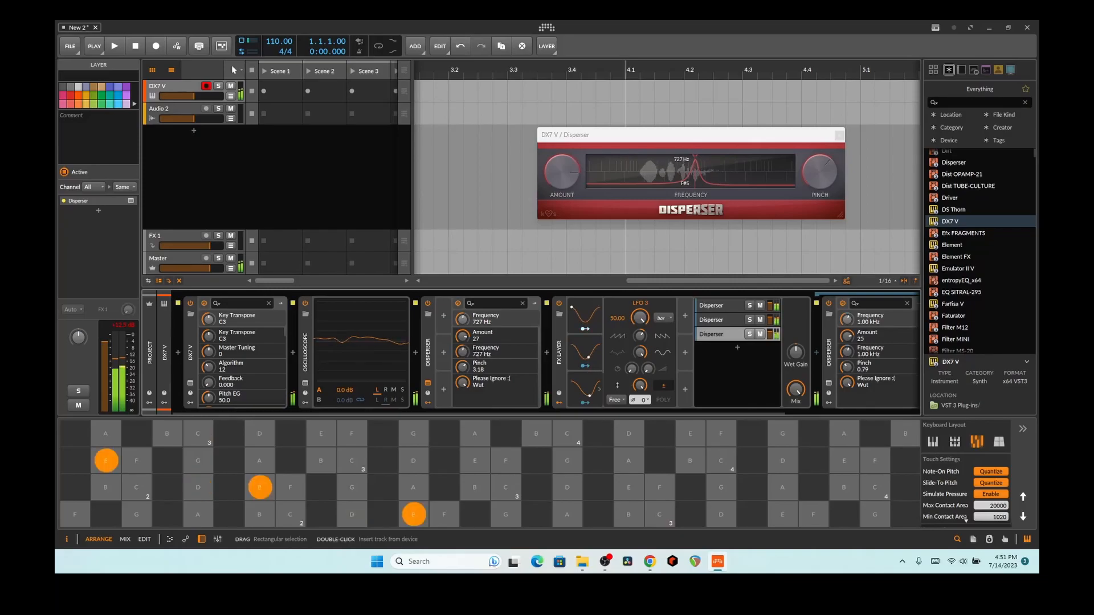
drag(819, 171, 819, 194)
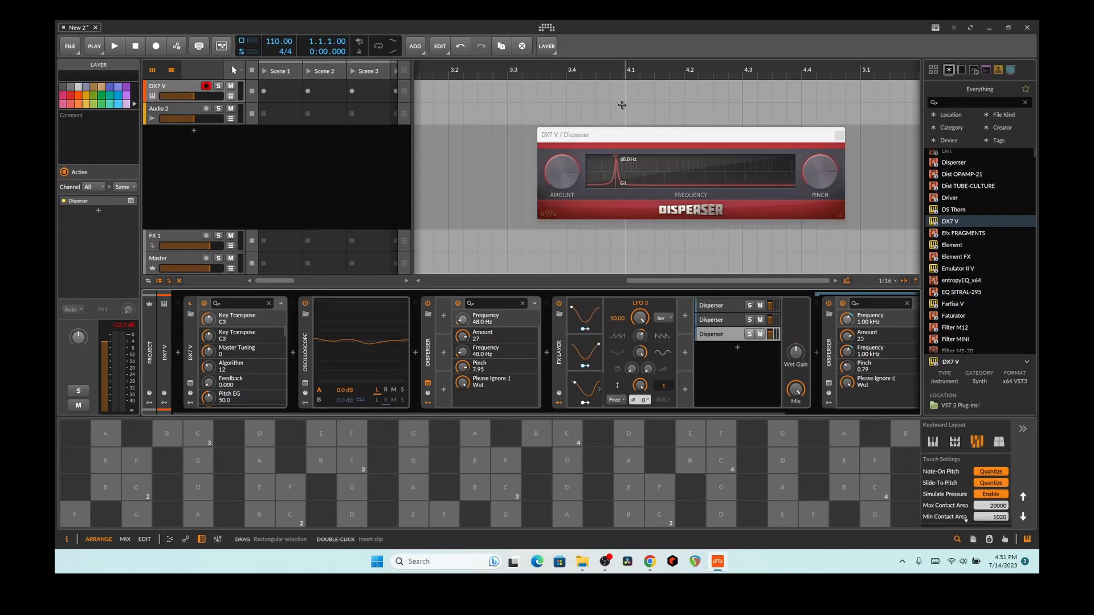
Find Phaser+ with the search term "phas", insert it between DX7 V and the Oscilloscope, and bypass the standalone Disperser.
click(963, 101)
text(phas)
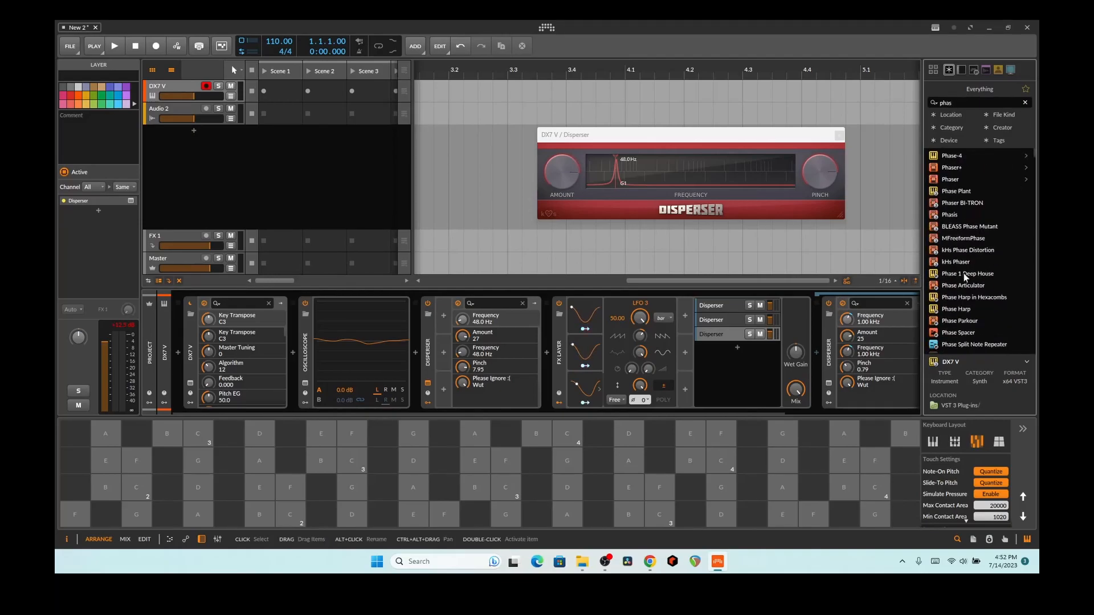
drag(963, 167, 297, 334)
click(530, 303)
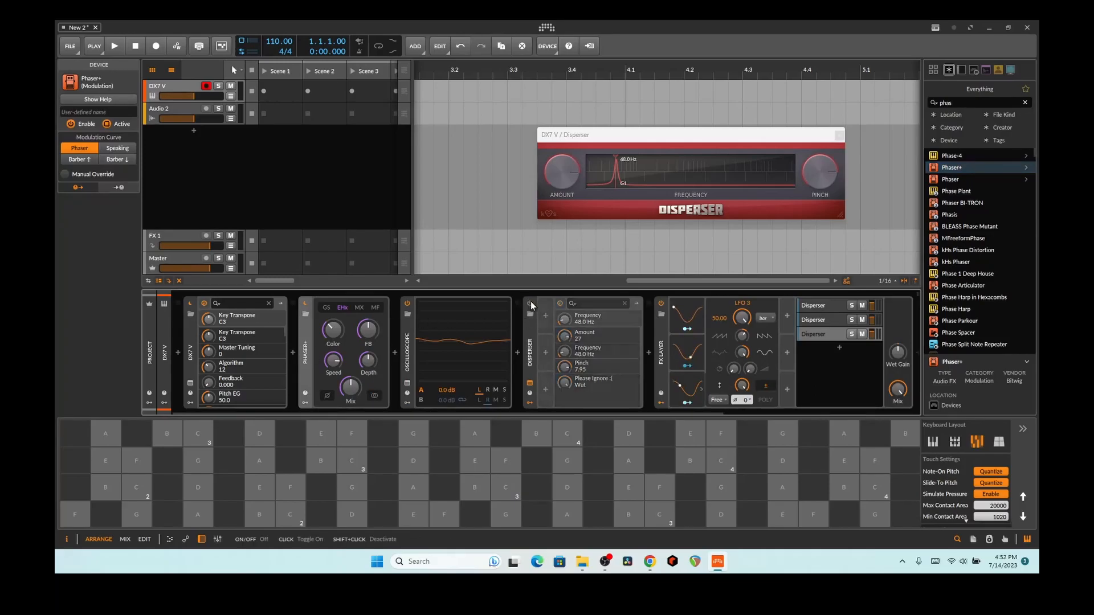
Bypass the FX Layer and audition the Phaser+ characters GS, MX and MF with played notes, leaving MF selected.
click(661, 303)
click(416, 492)
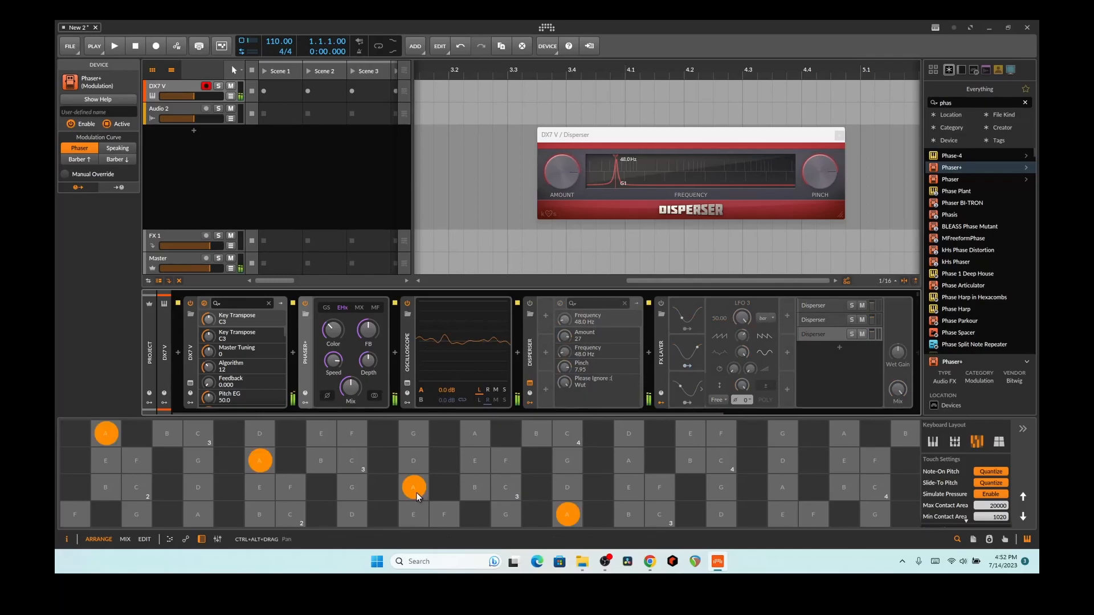
click(325, 308)
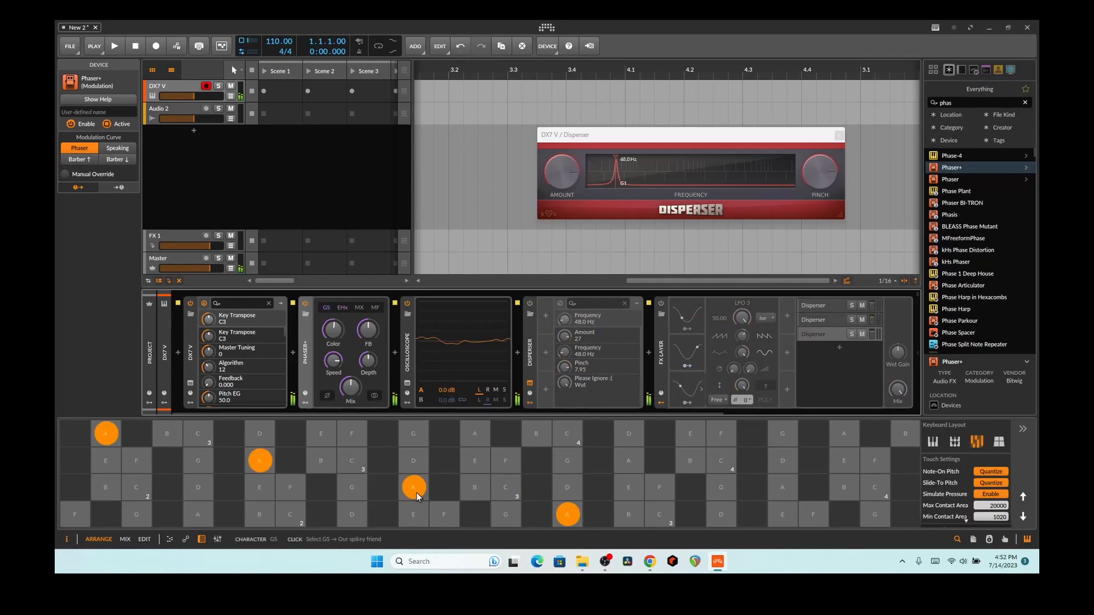
key(f)
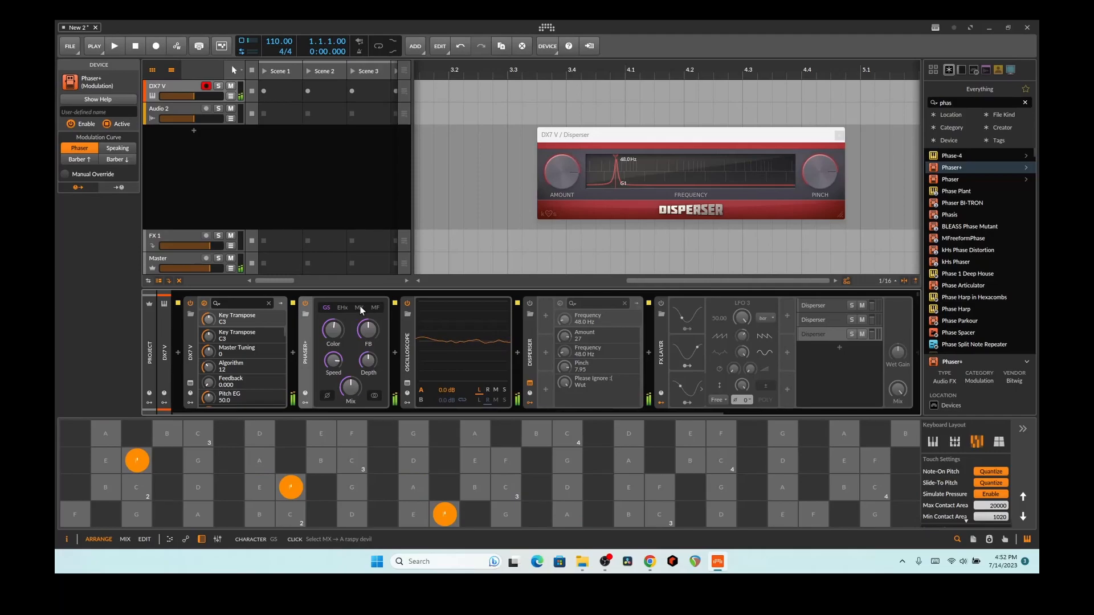
click(359, 308)
key(w)
click(375, 308)
key(g)
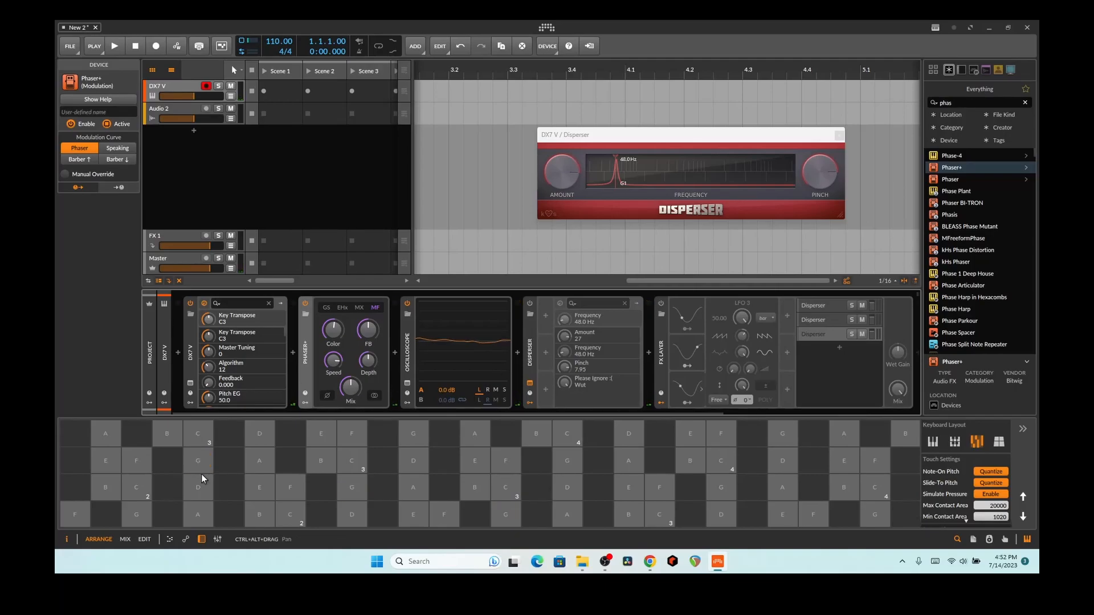
key(b)
Compare the sound with Phaser+ bypassed and enabled, and shape the effect by raising its feedback and adjusting its Color and LFO Speed.
click(306, 303)
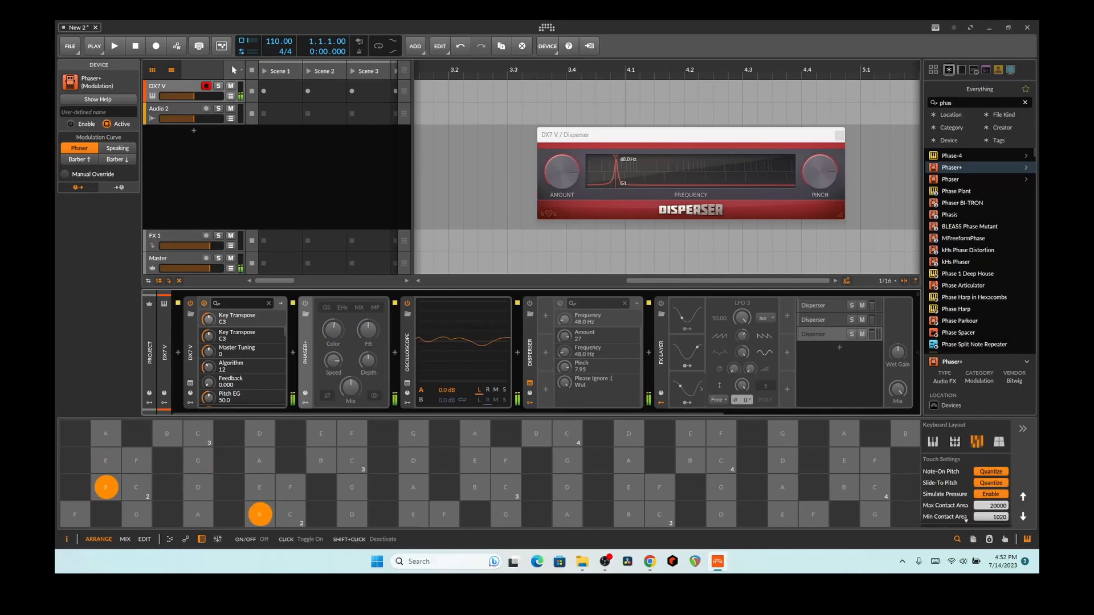
click(305, 303)
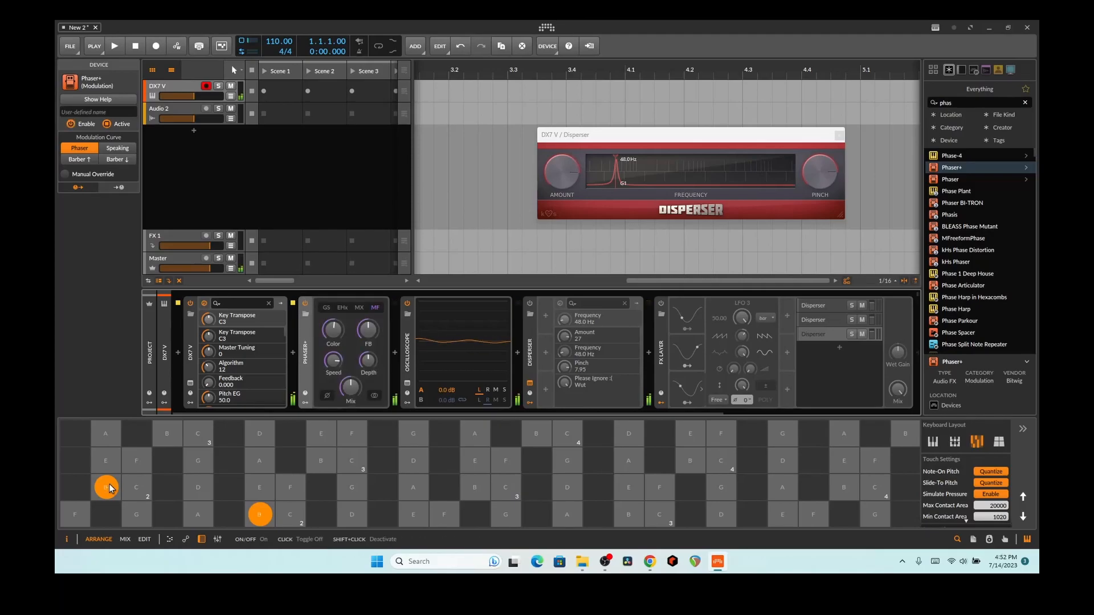
drag(368, 330, 333, 346)
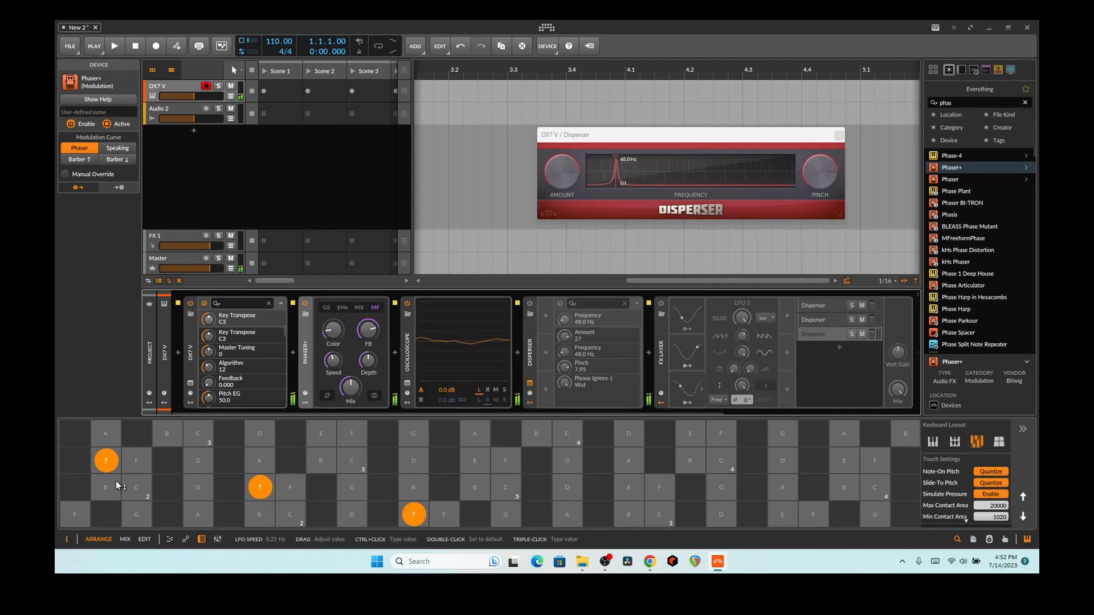
drag(333, 360, 368, 342)
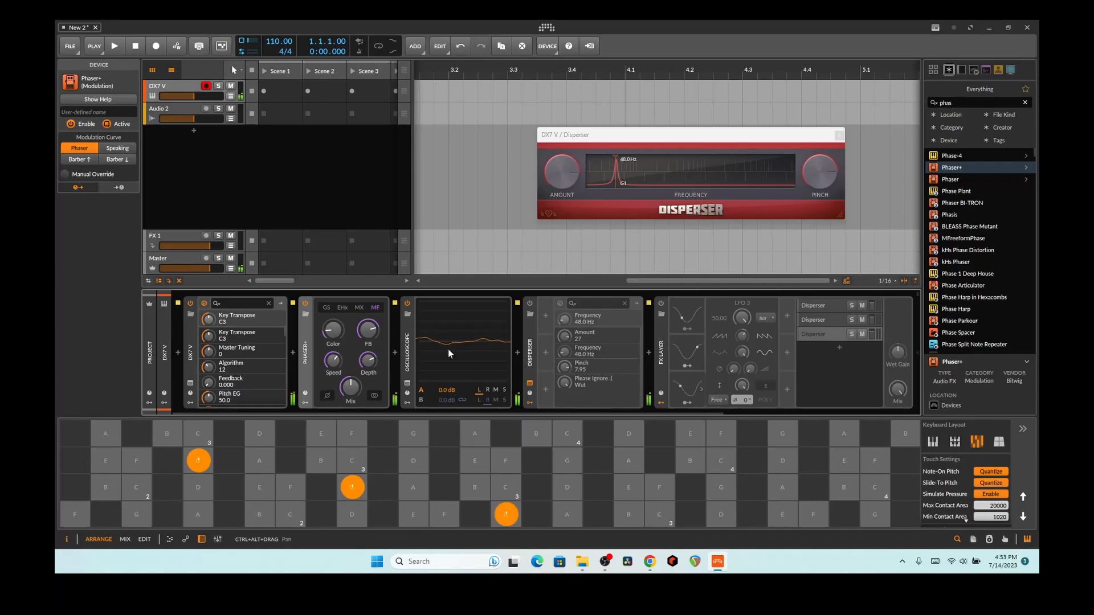
Switch from Phaser+ to the standalone Disperser and set its Amount to 19, Pinch to 0.99 and Frequency to 1.13 kHz.
click(305, 303)
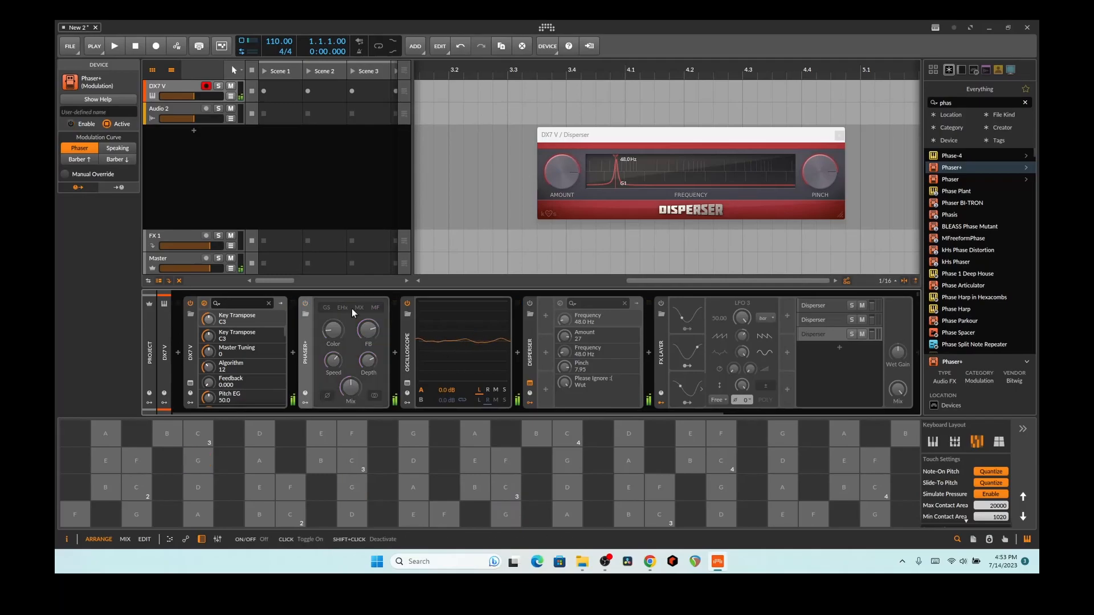
click(529, 304)
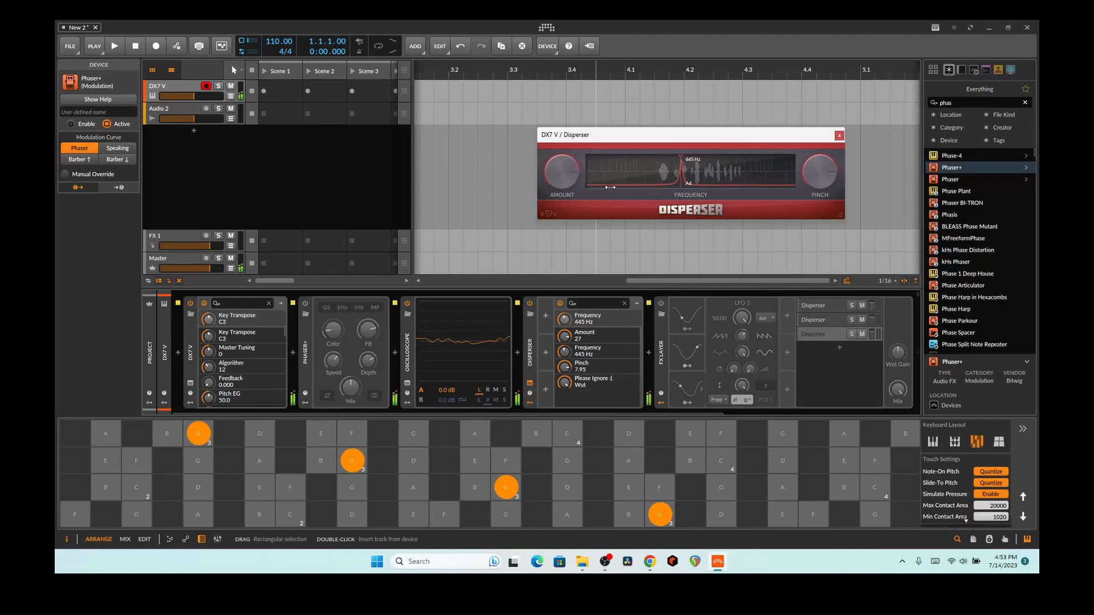
drag(747, 173, 769, 173)
scroll(769, 173, down, 6)
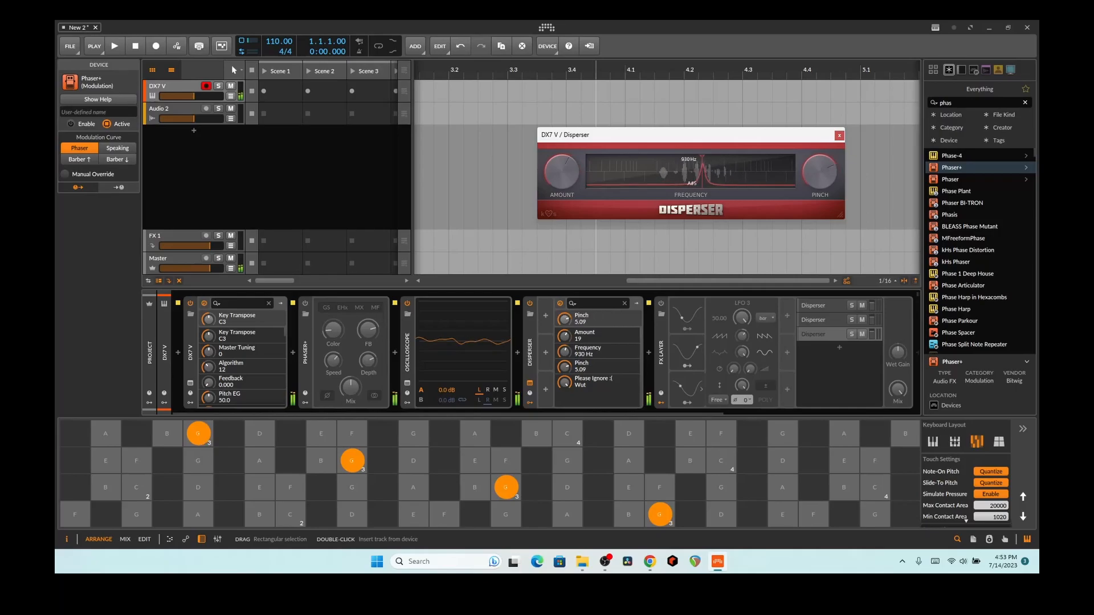
mouse_move(701, 176)
mouse_down()
mouse_move(679, 179)
mouse_move(731, 180)
mouse_move(684, 180)
mouse_move(708, 182)
mouse_up()
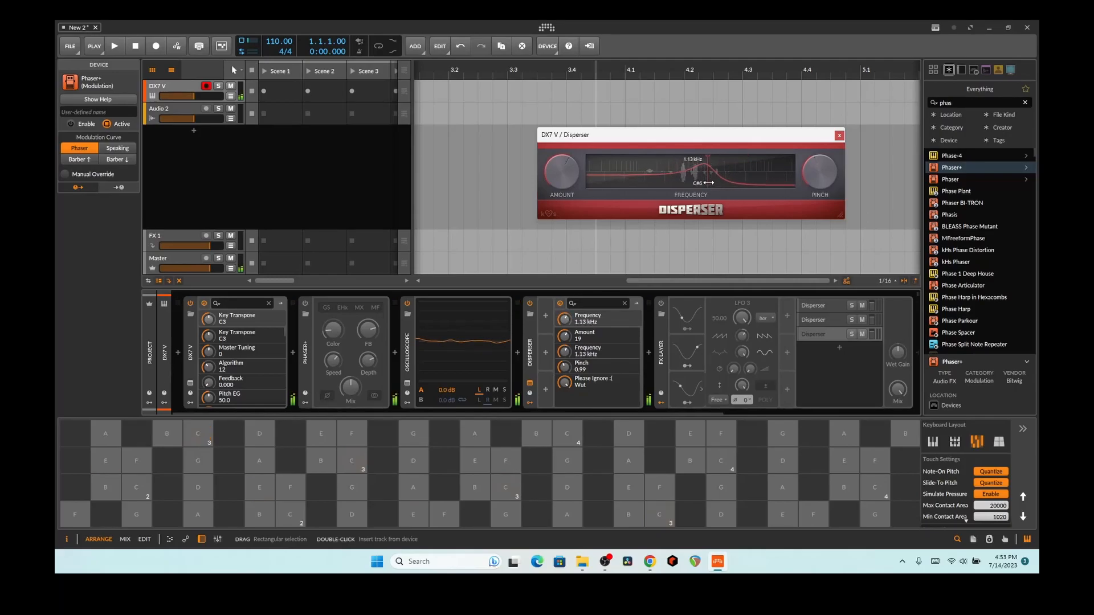